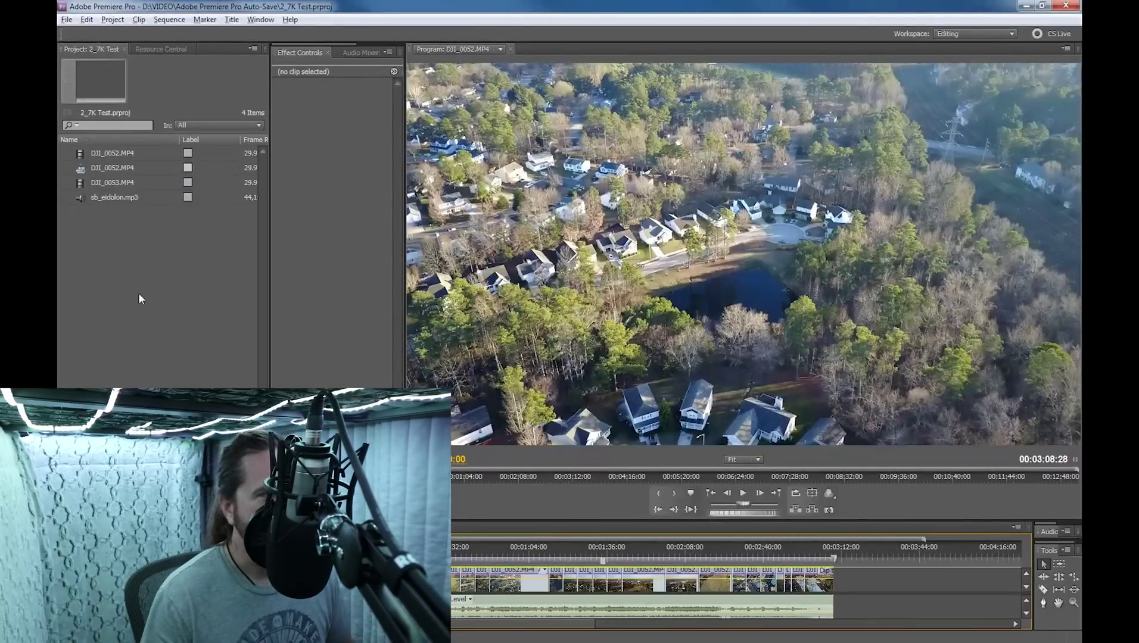
# Examine the frame size, frame rate and duration of the DJI_0052.MP4 clip and of the sequence with the same name.
pyautogui.click(101, 153)
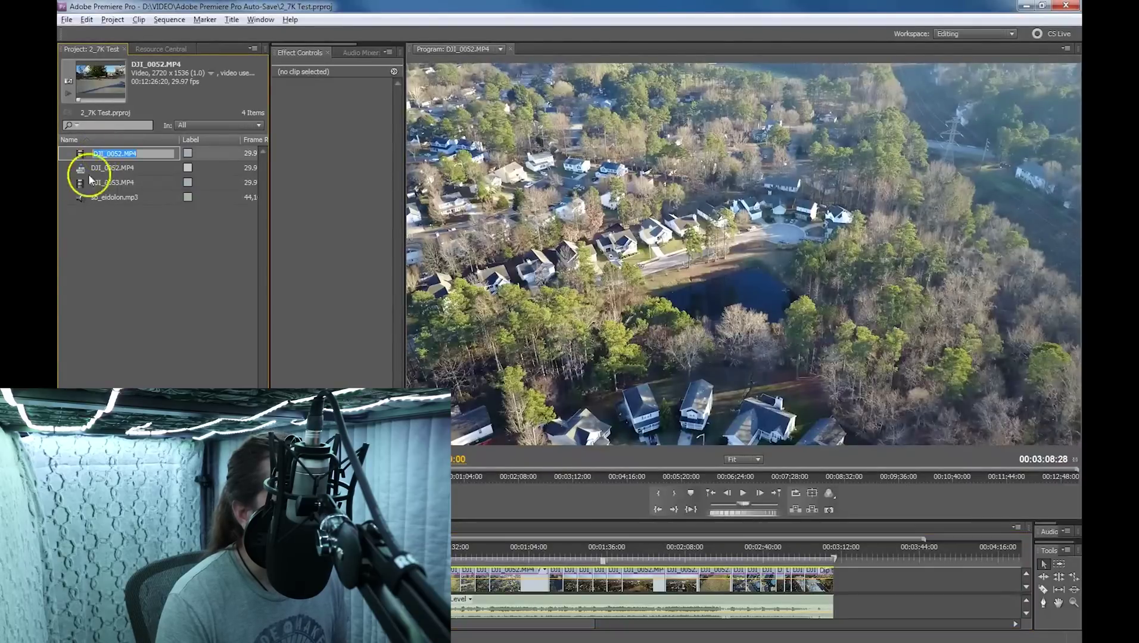
pyautogui.click(91, 273)
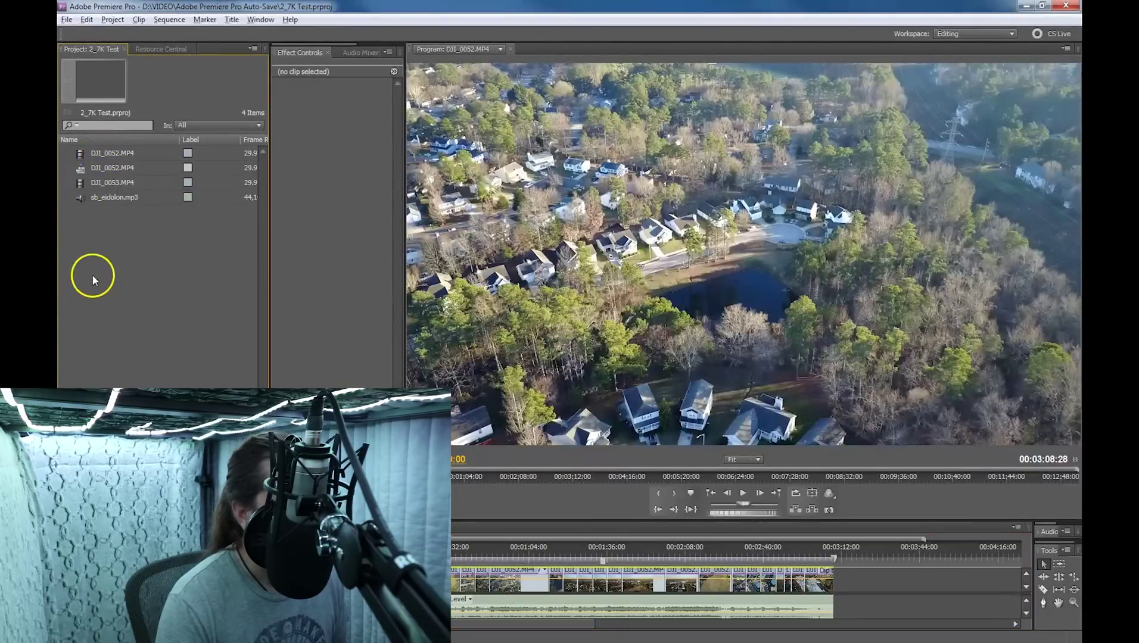
pyautogui.click(78, 157)
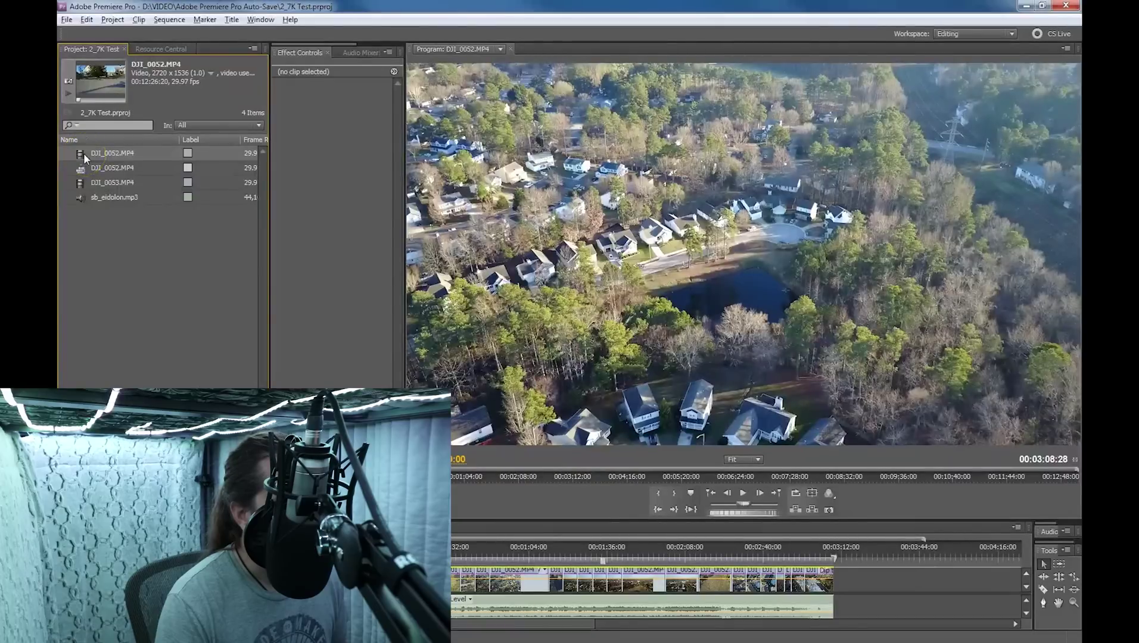
pyautogui.rightClick(84, 153)
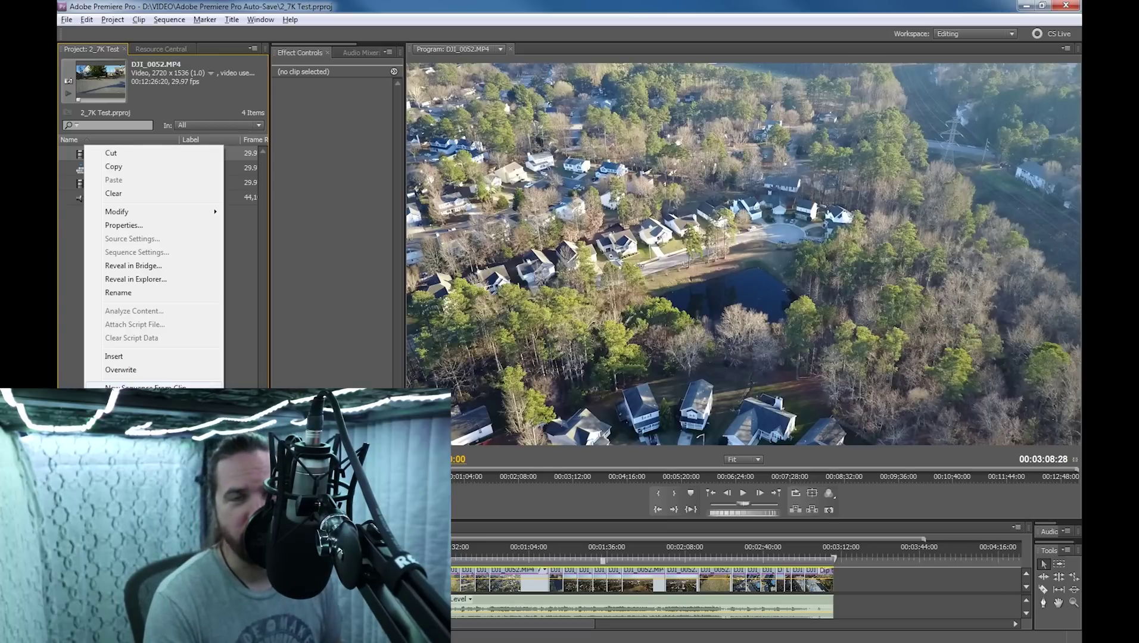
pyautogui.click(240, 332)
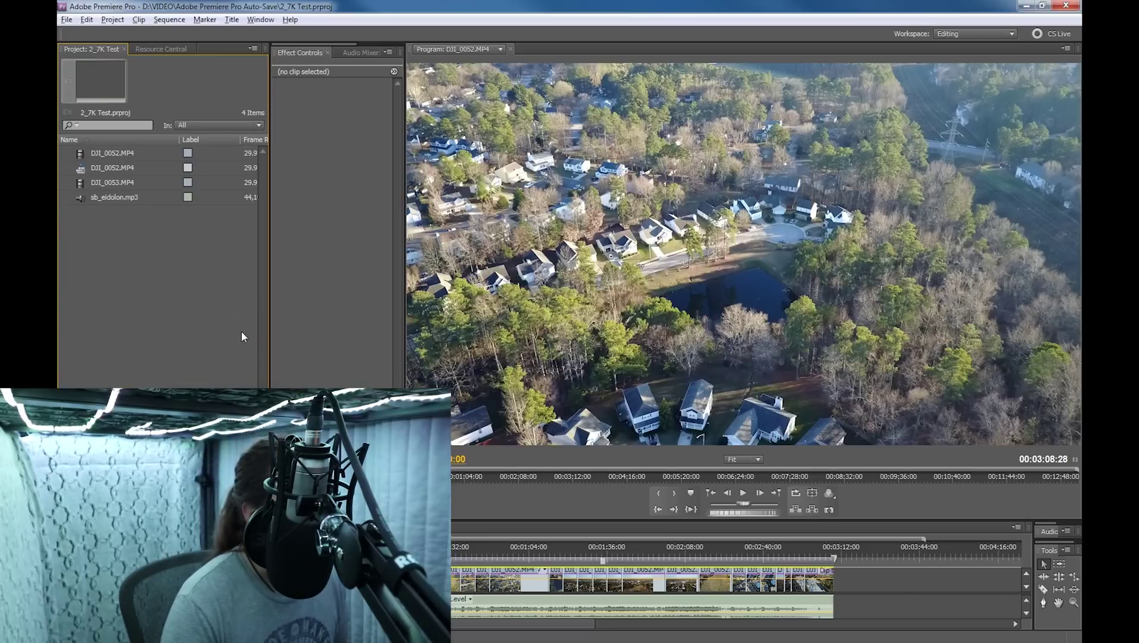
pyautogui.click(77, 168)
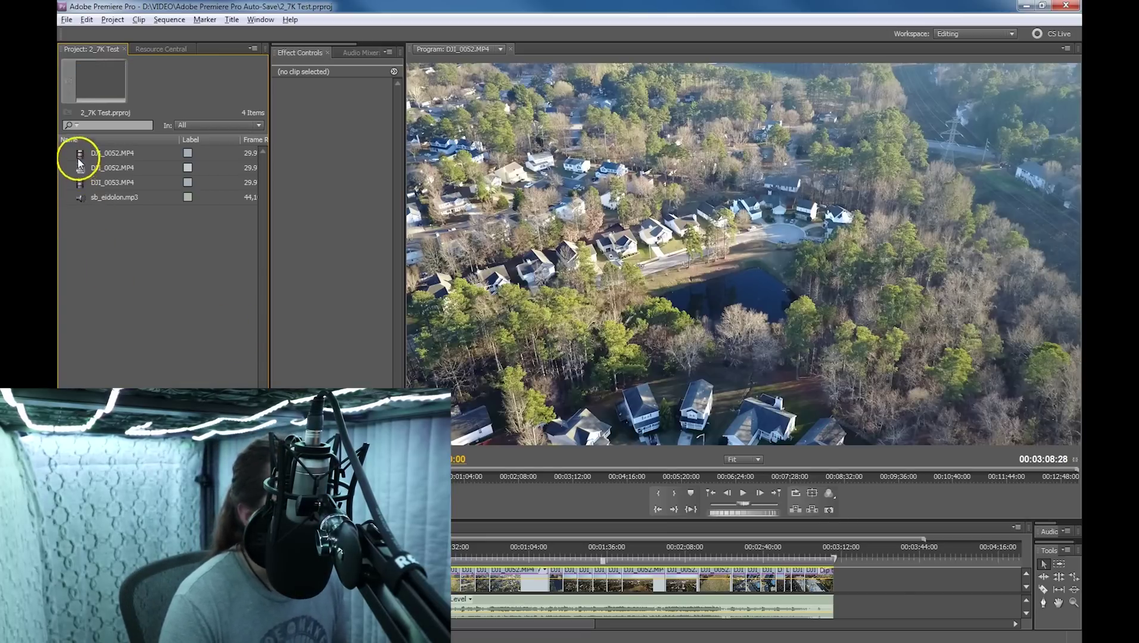
pyautogui.click(79, 159)
pyautogui.moveTo(79, 162); pyautogui.dragTo(150, 78)
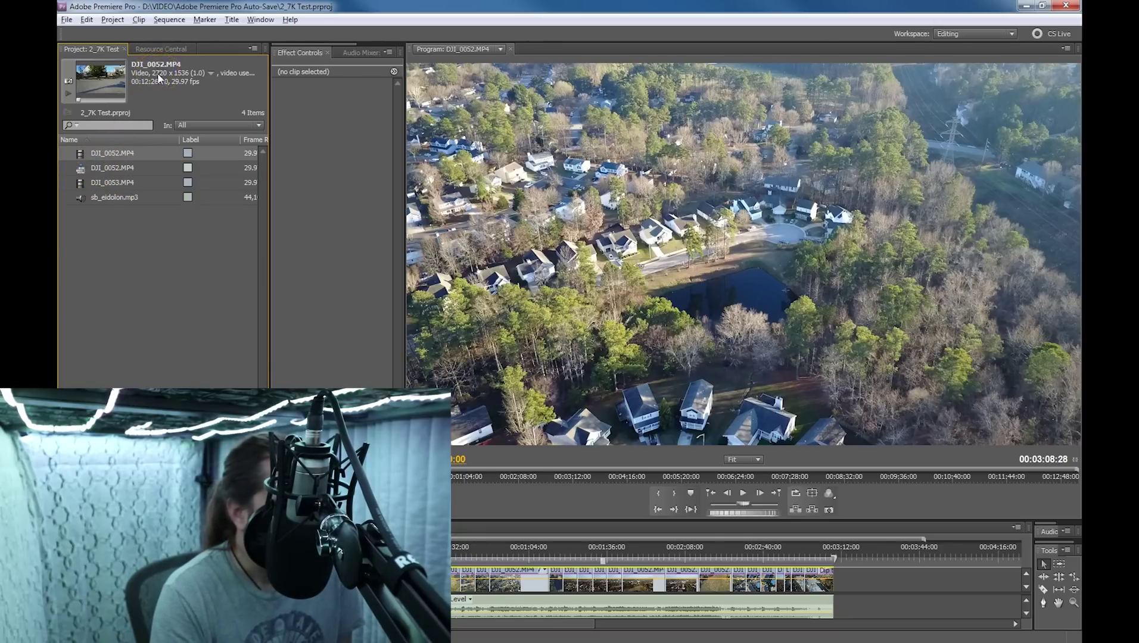
pyautogui.click(87, 169)
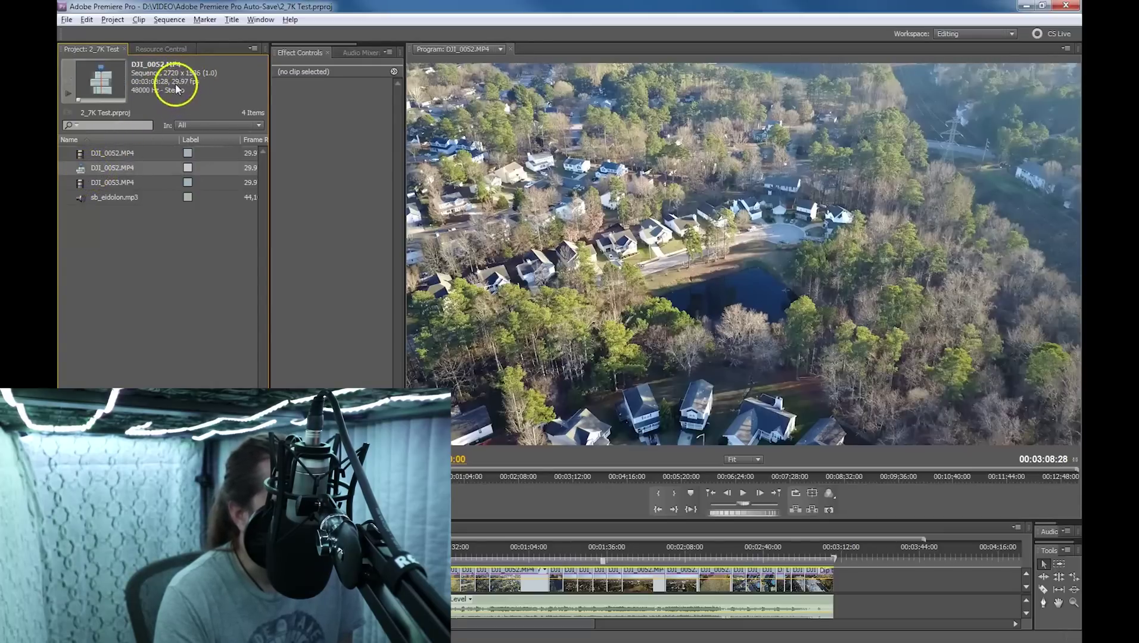
pyautogui.click(105, 153)
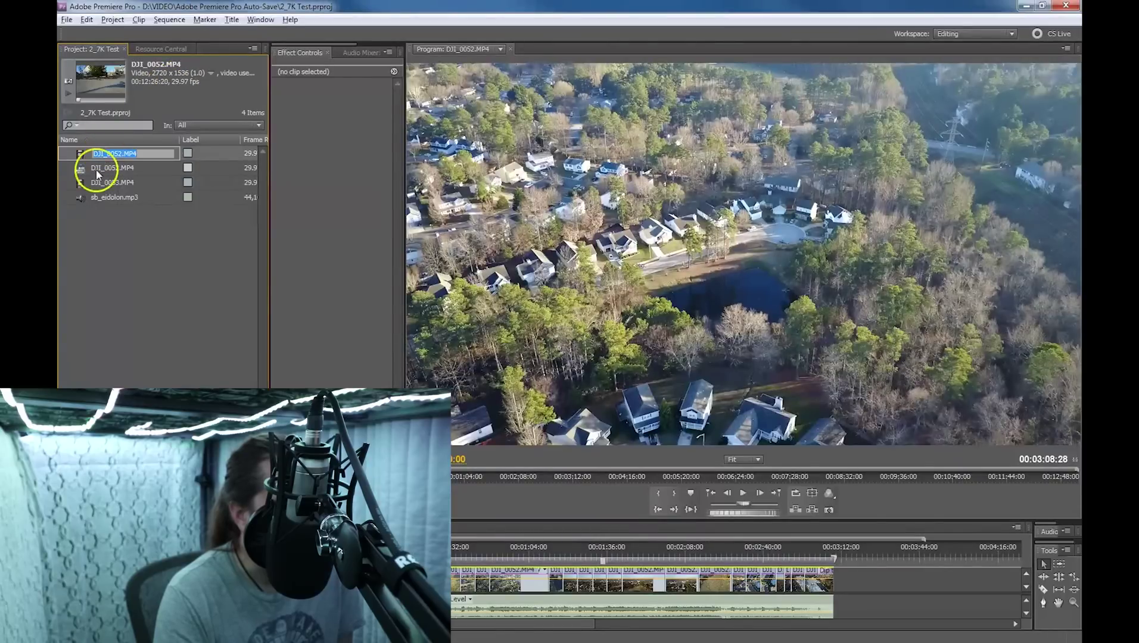
pyautogui.click(103, 243)
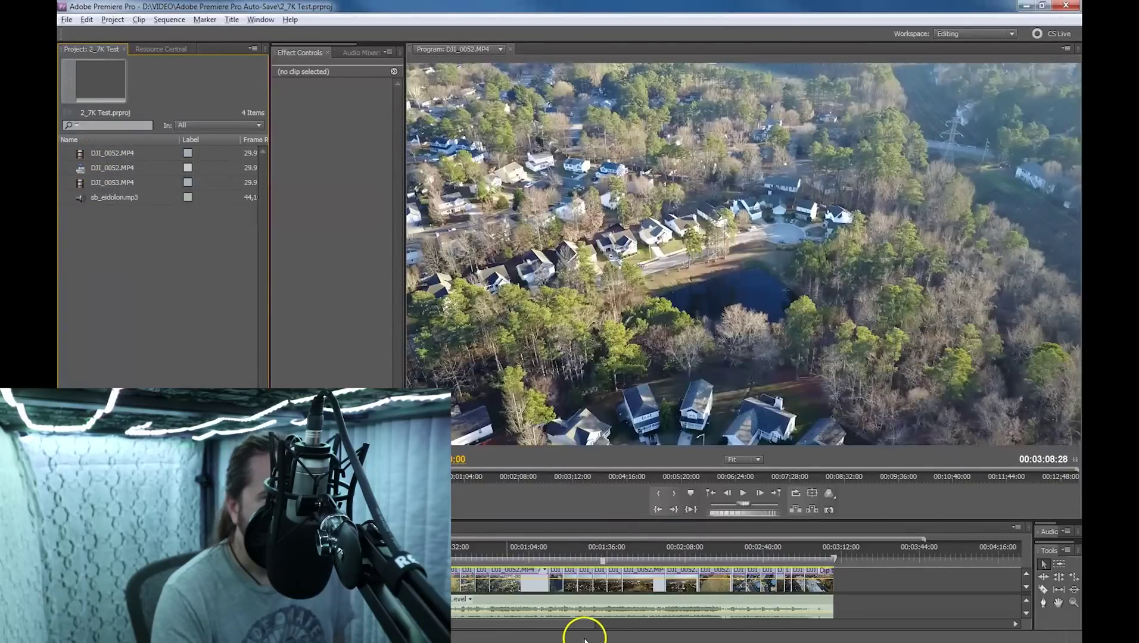
# Play the DJI_0052.MP4 sequence to preview the edited drone footage, then stop playback.
pyautogui.click(741, 494)
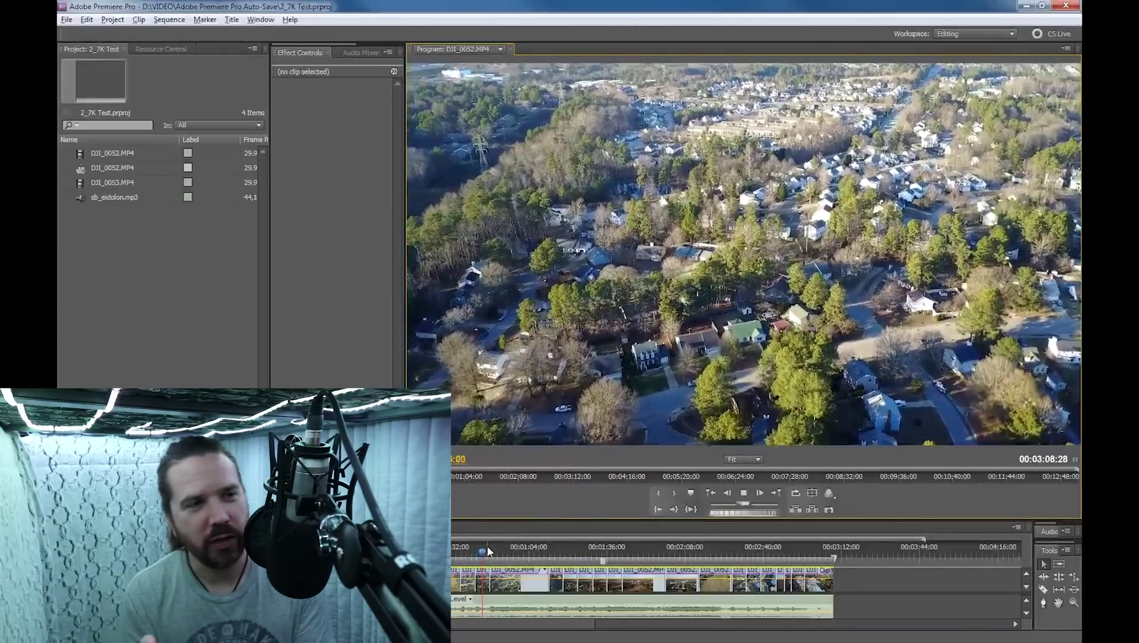
pyautogui.click(603, 499)
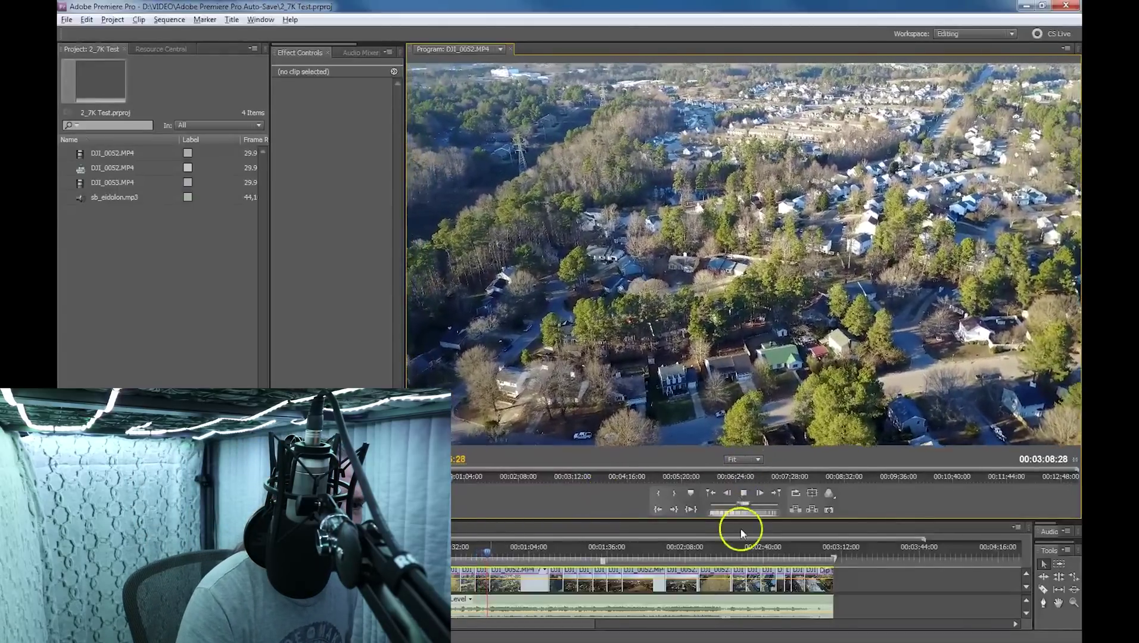
pyautogui.click(743, 495)
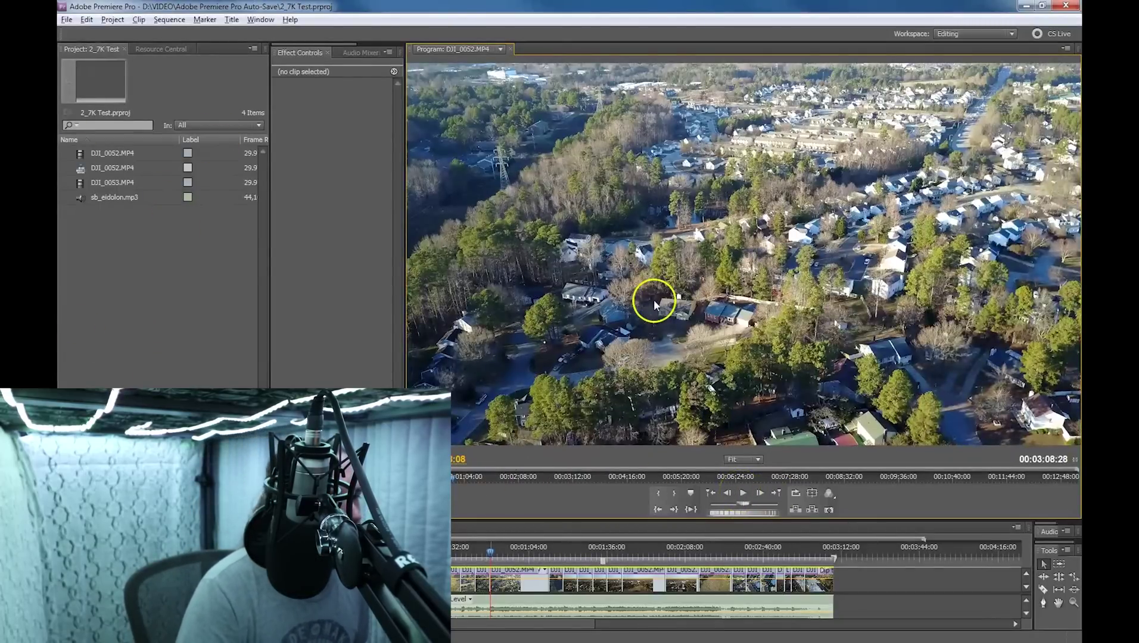
# Open the media export settings for the timeline sequence and move the dialog higher so more video settings are visible.
pyautogui.click(890, 582)
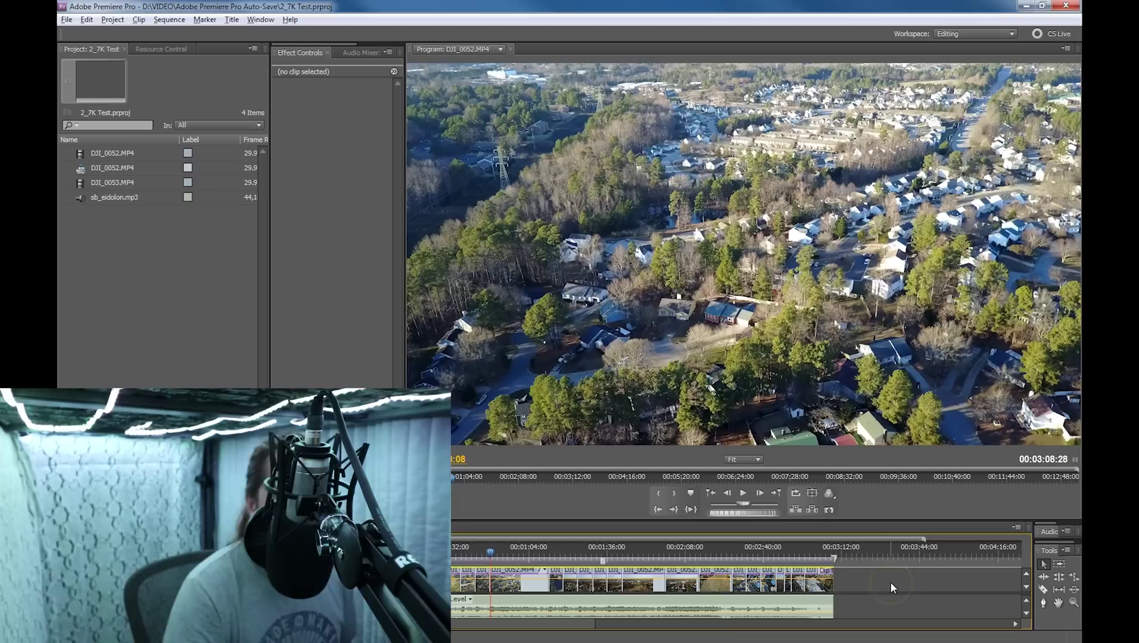
pyautogui.click(67, 19)
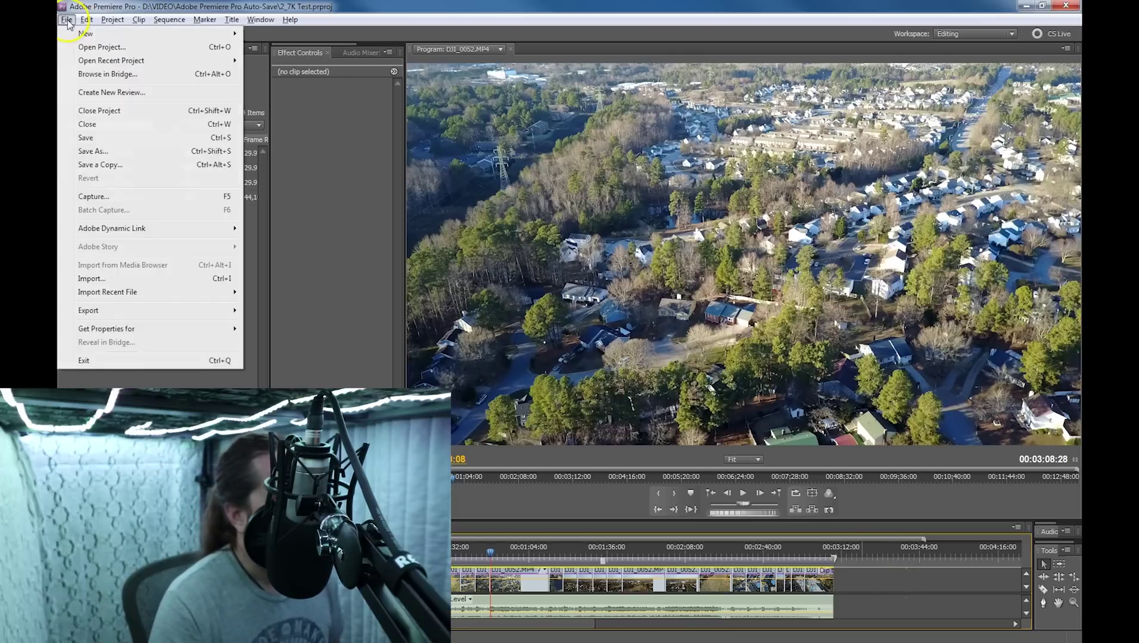
pyautogui.moveTo(209, 312)
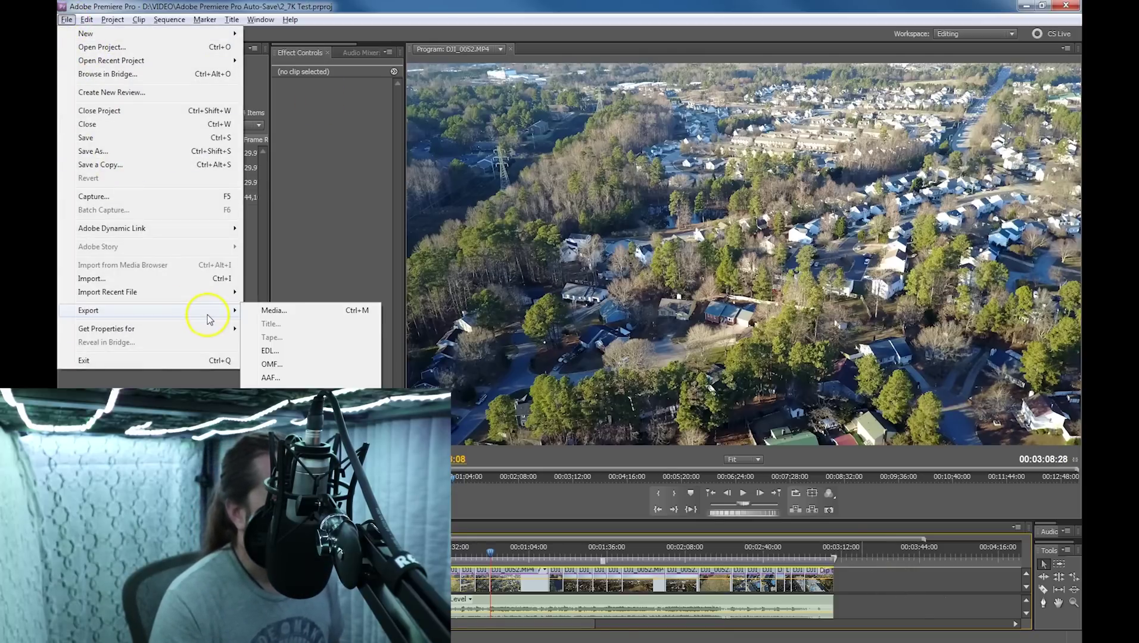
pyautogui.click(280, 316)
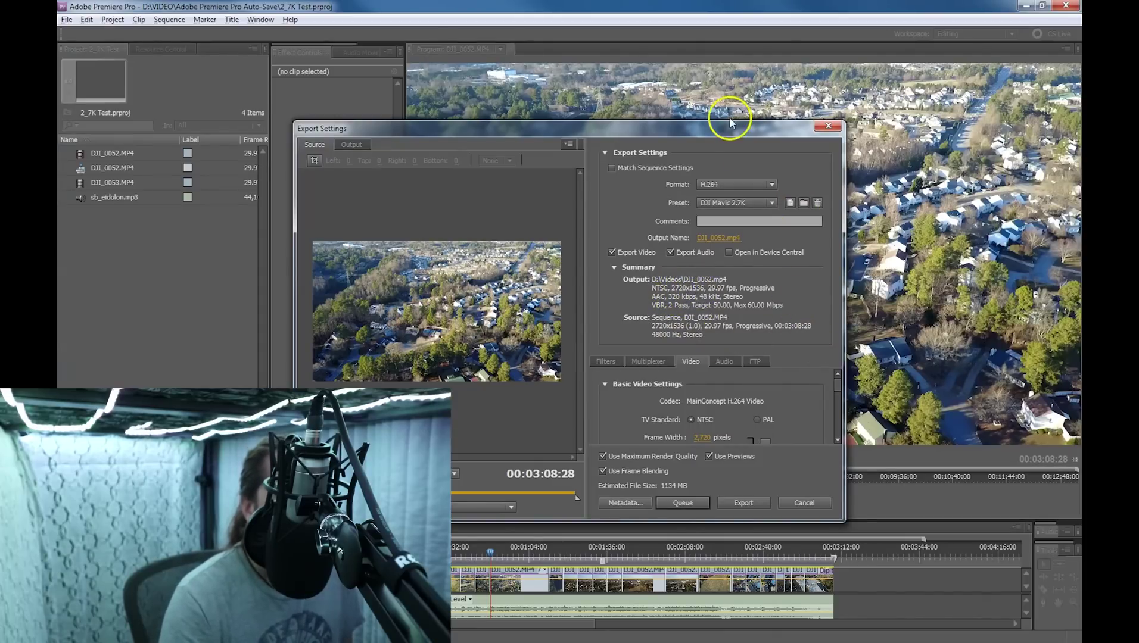
pyautogui.moveTo(731, 122); pyautogui.dragTo(740, 24)
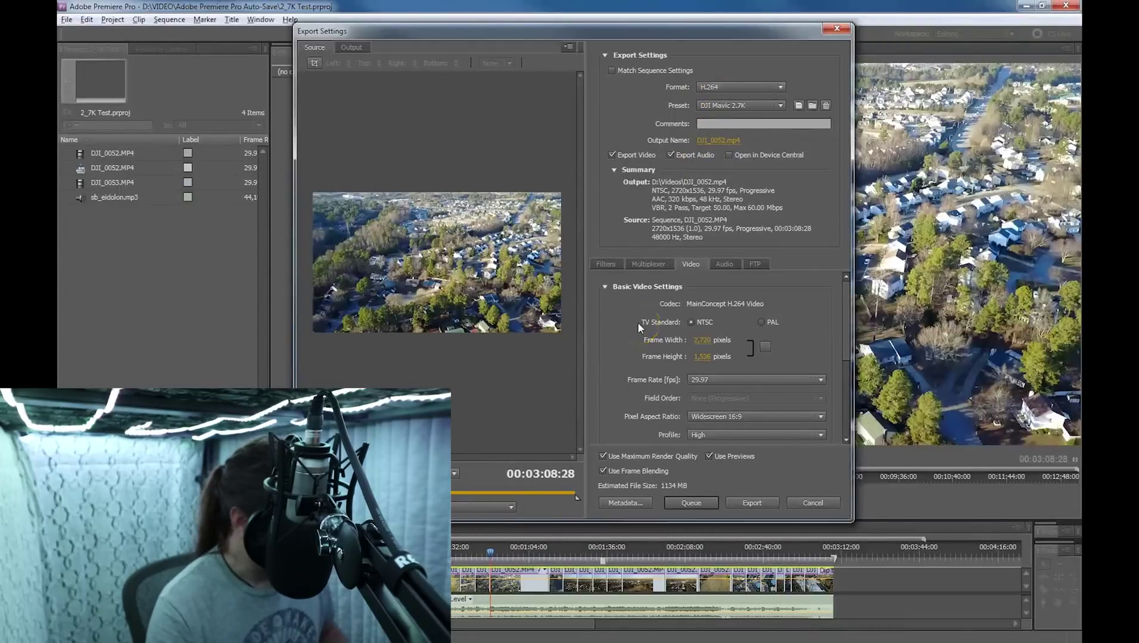
# Switch to the browser and check YouTube's recommended upload encoding settings and its recommended resolutions and aspect ratios.
pyautogui.hotkey('alt', 'Tab')
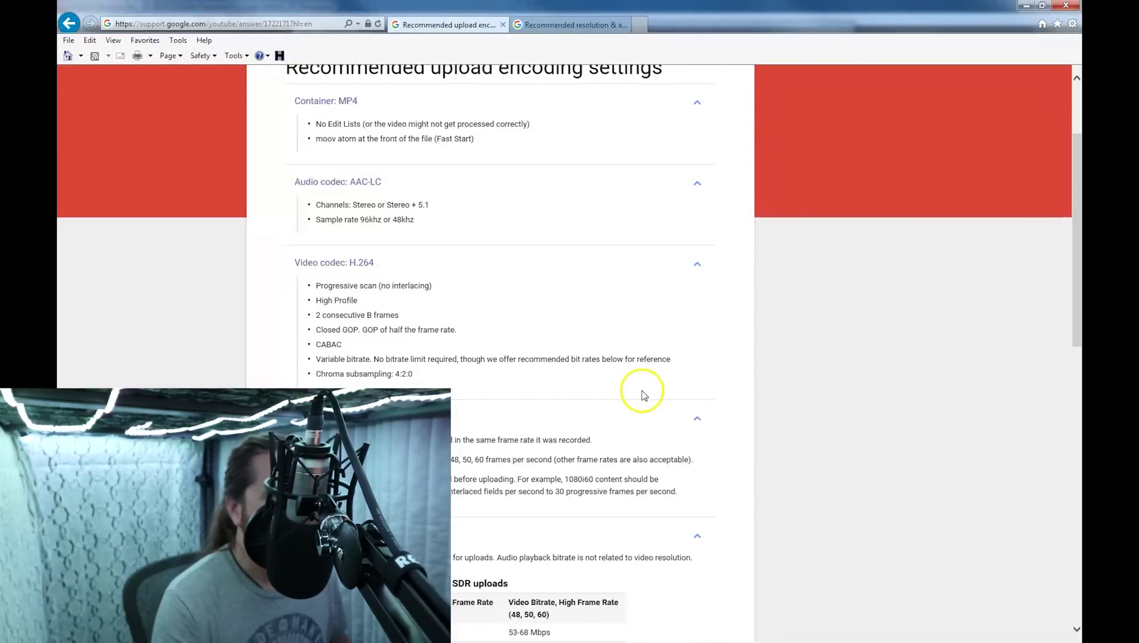
pyautogui.hotkey('alt', 'Tab')
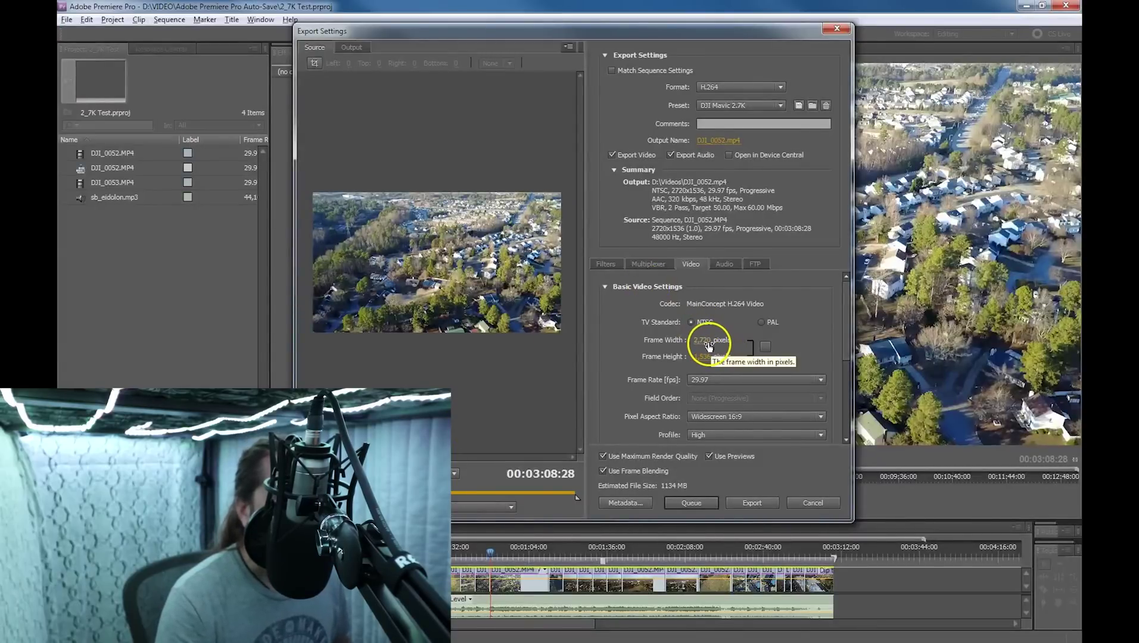
pyautogui.hotkey('alt', 'Tab')
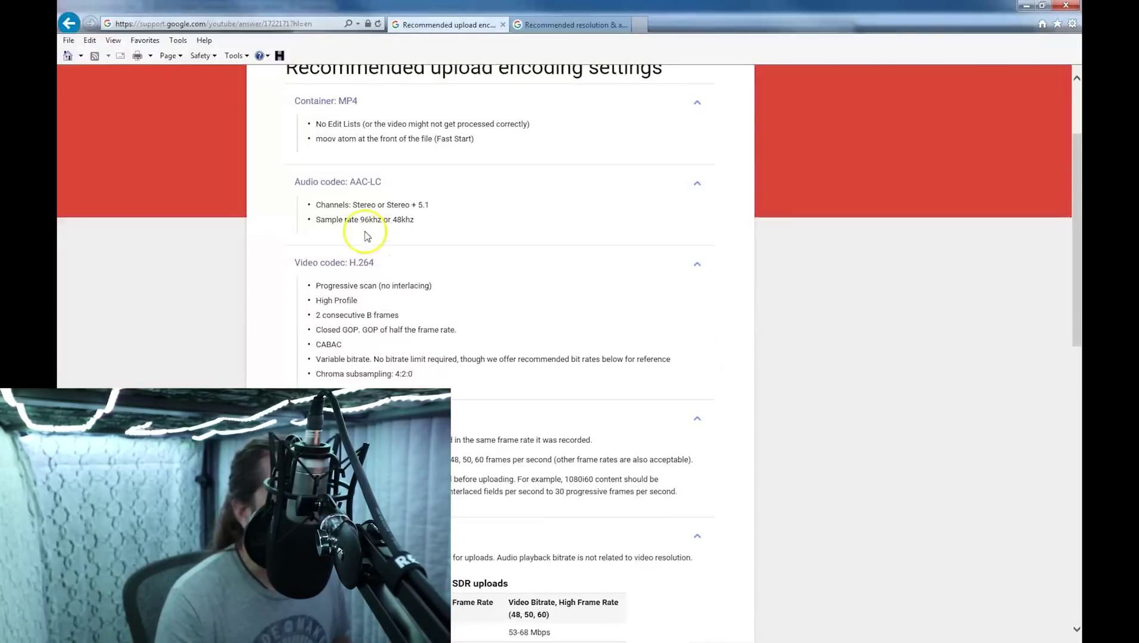
pyautogui.click(549, 27)
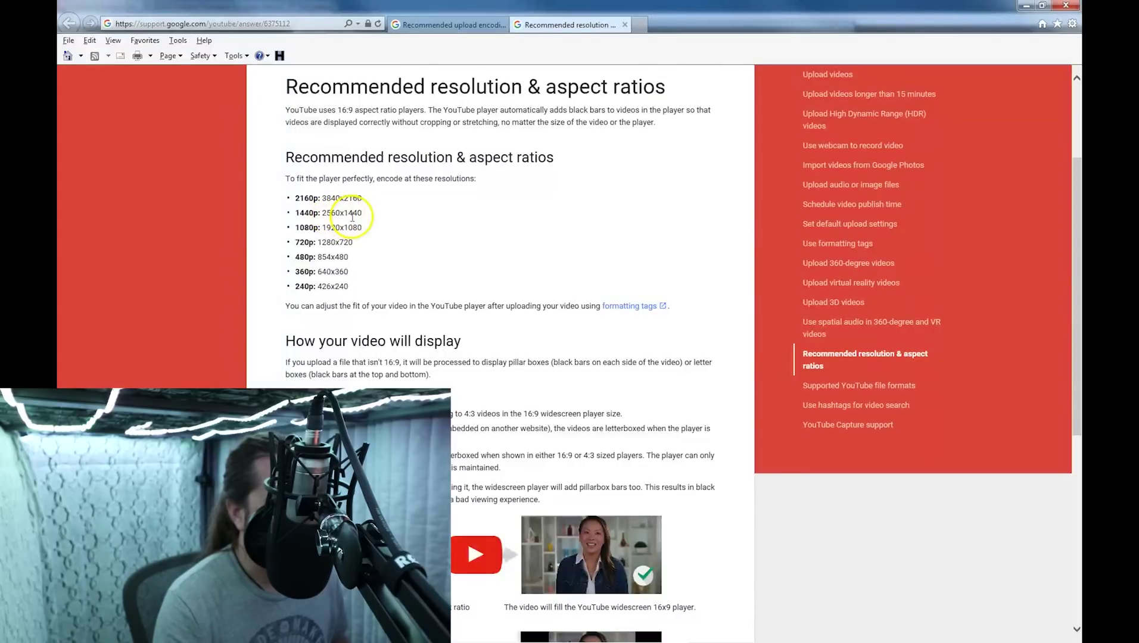
# Back in Premiere Pro's export settings, set the frame width to 2560 and the frame height to 1440 pixels.
pyautogui.hotkey('alt', 'Tab')
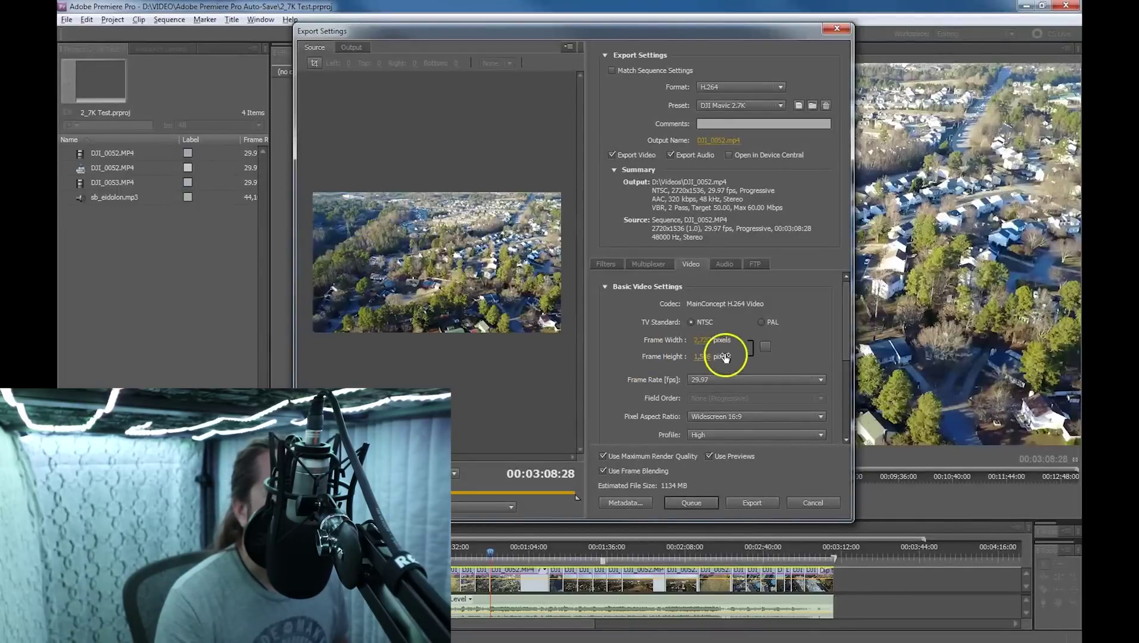
pyautogui.click(704, 344)
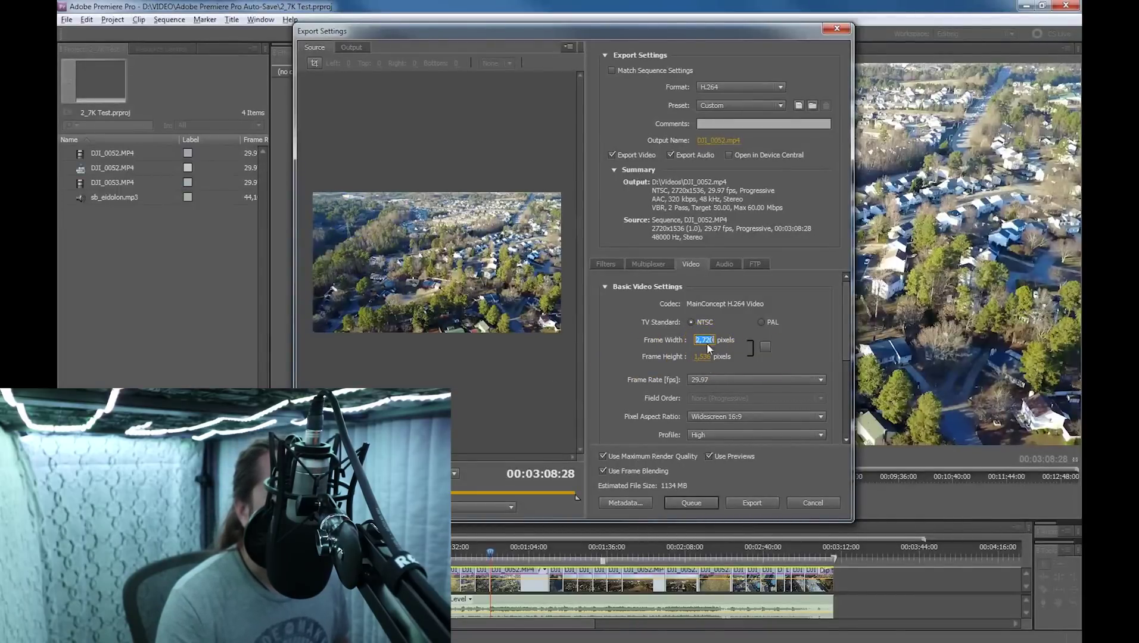
pyautogui.write('2560')
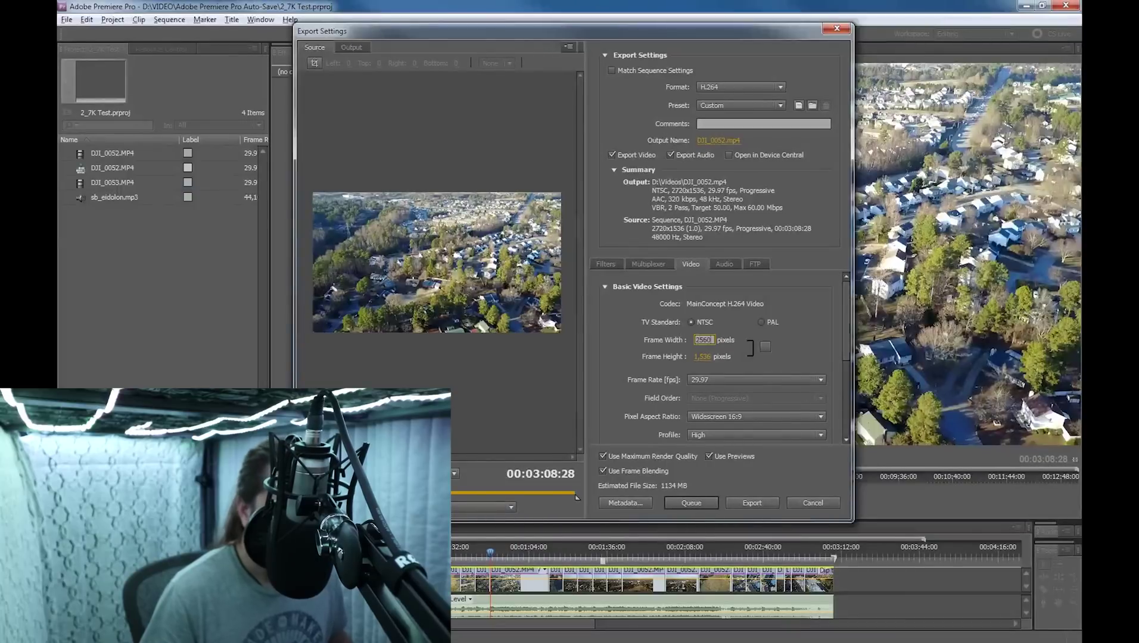
pyautogui.press('Return')
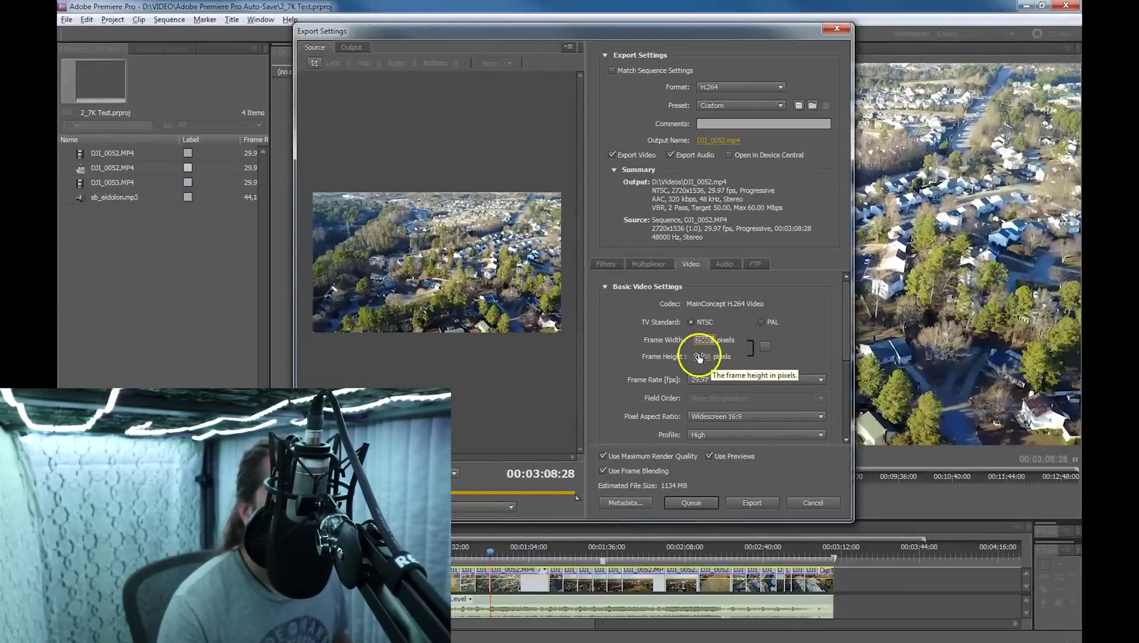
pyautogui.click(699, 357)
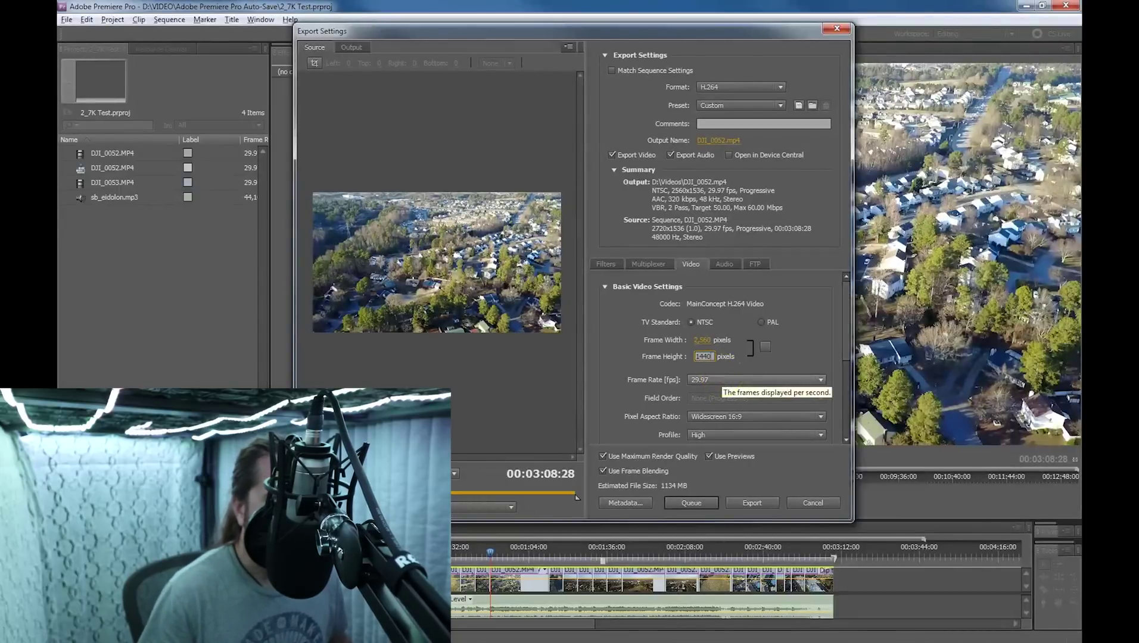
pyautogui.click(788, 361)
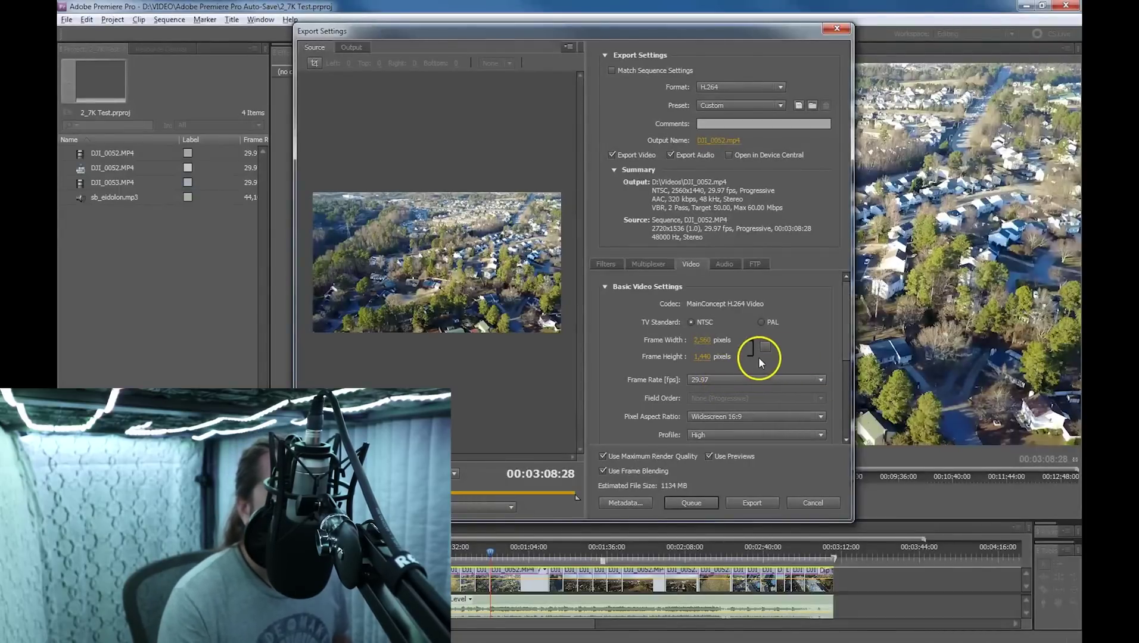
pyautogui.click(765, 346)
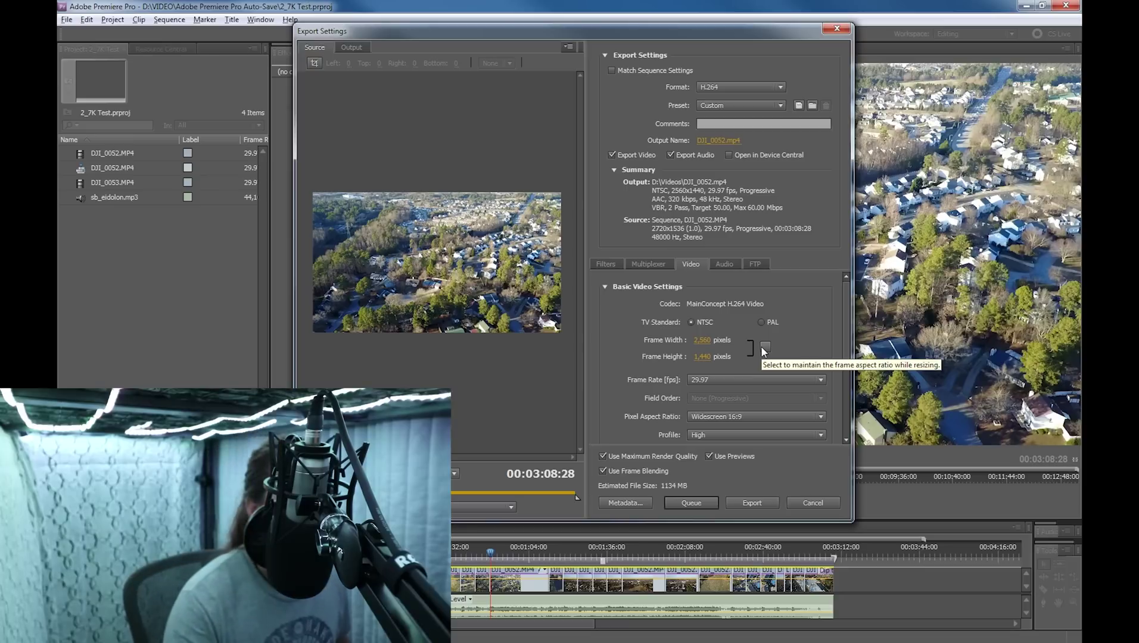
pyautogui.click(712, 349)
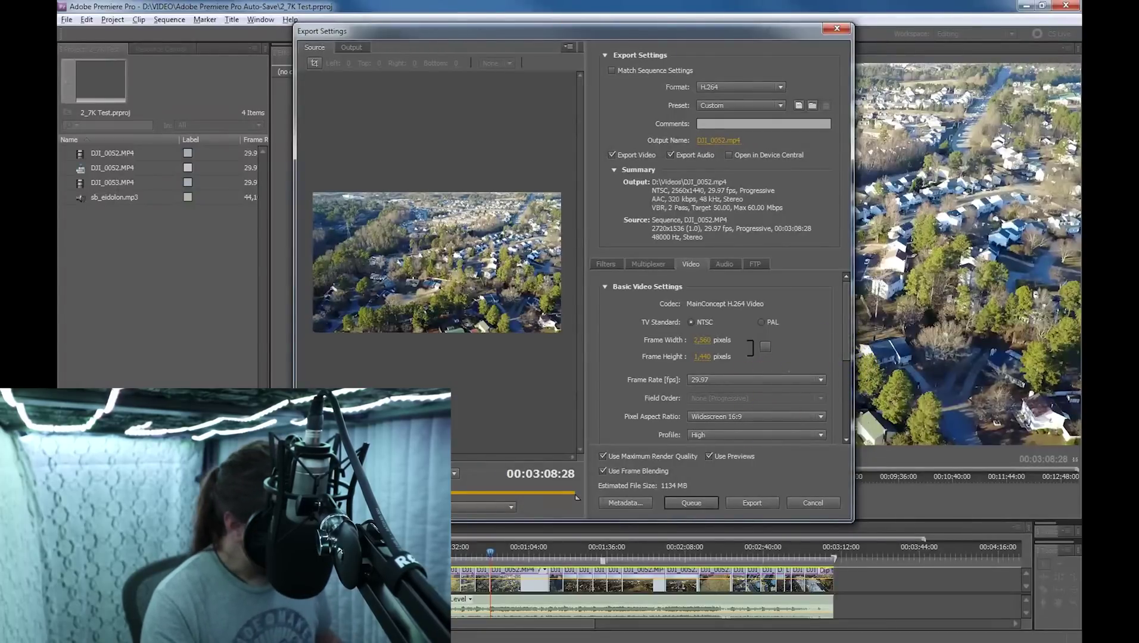
# Switch to the browser and compare YouTube's recommended upload encoding settings and resolutions with the video export settings in Premiere Pro.
pyautogui.hotkey('alt', 'Tab')
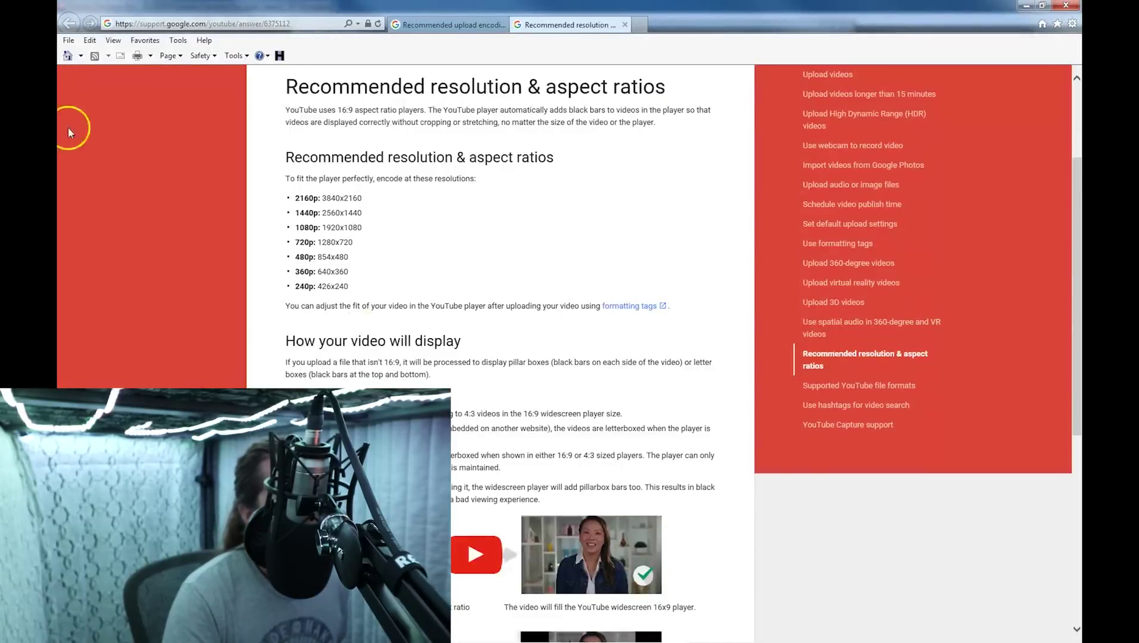
pyautogui.click(441, 25)
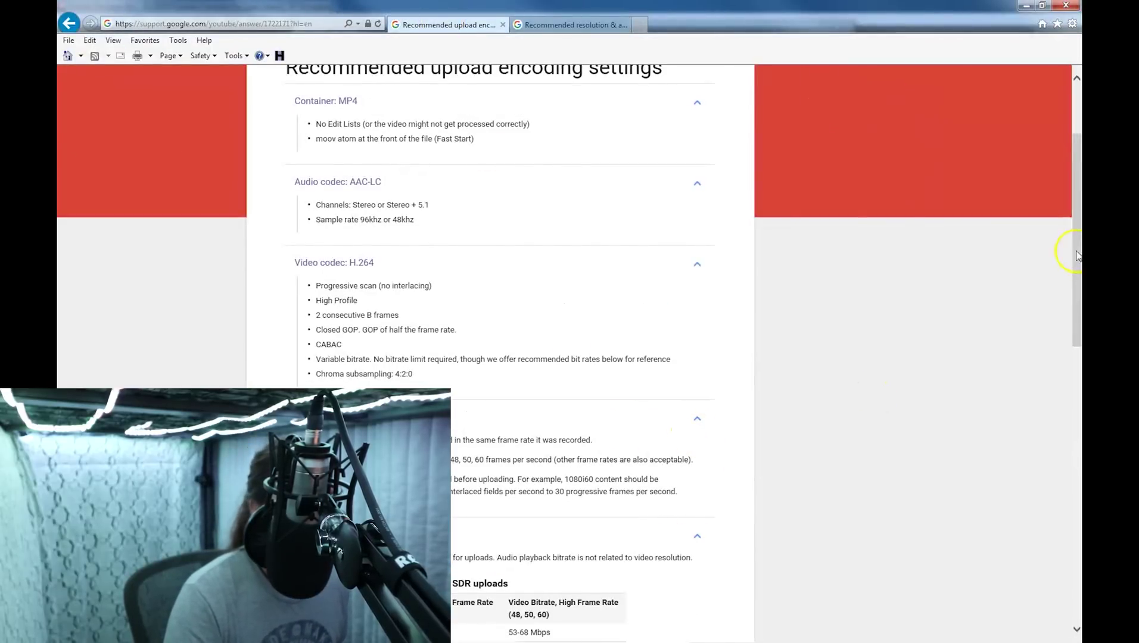
pyautogui.scroll(-3, 1076, 256)
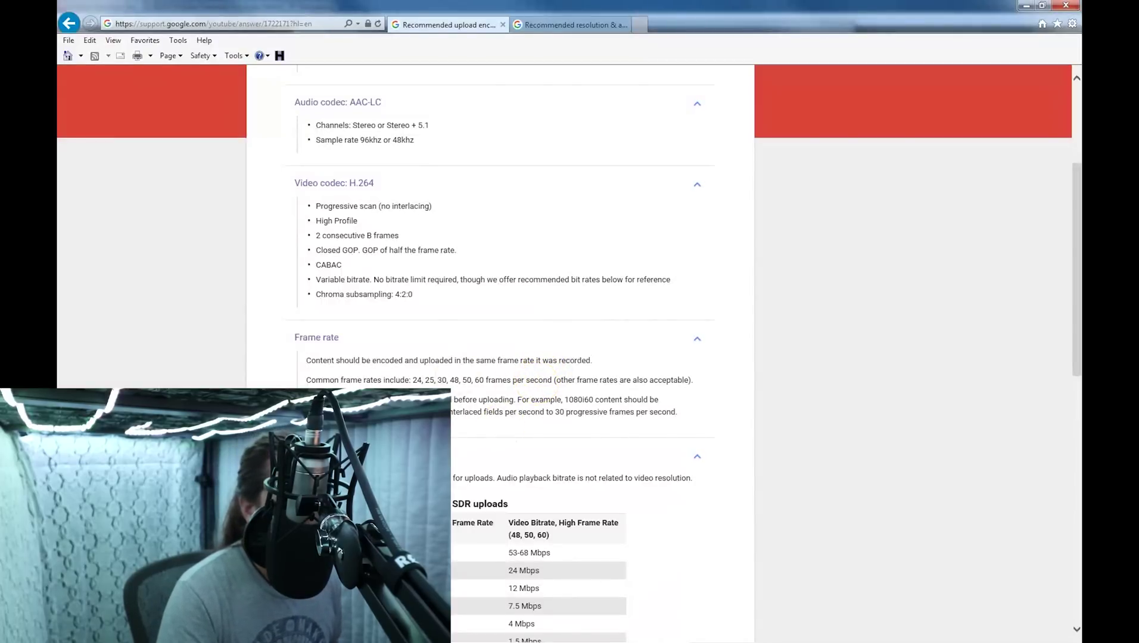
pyautogui.hotkey('alt', 'Tab')
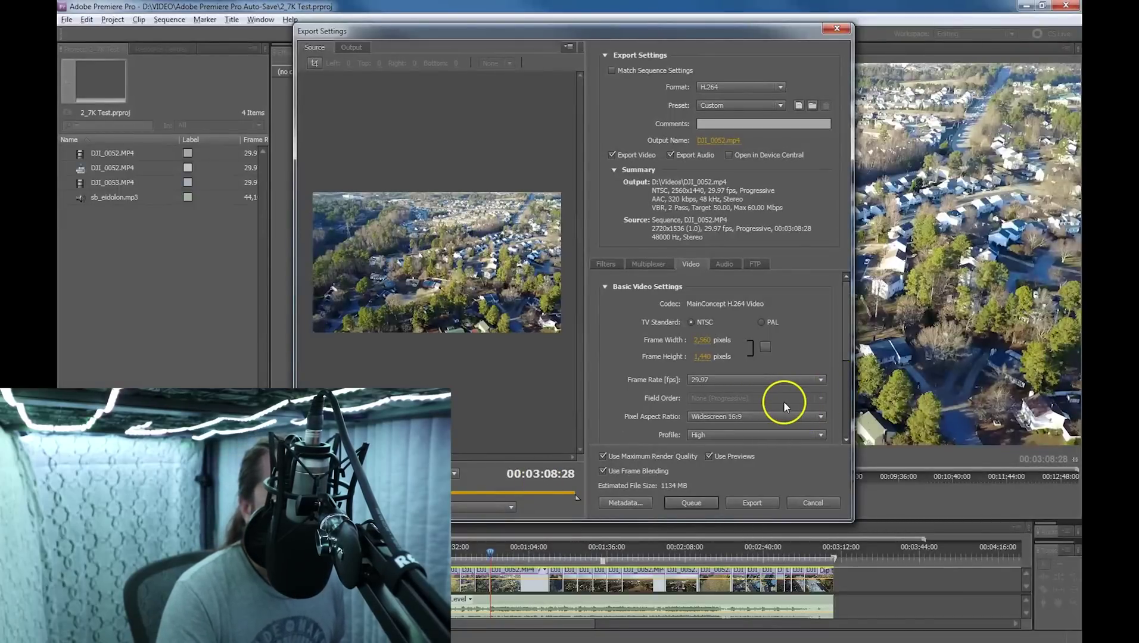
pyautogui.hotkey('alt', 'Tab')
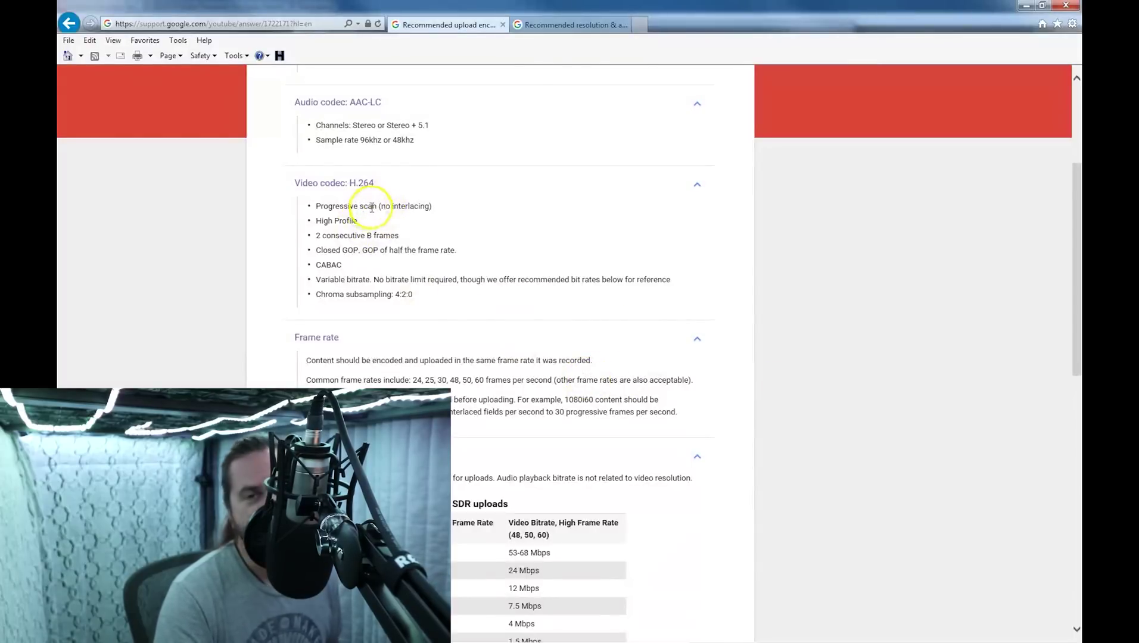
pyautogui.hotkey('alt', 'Tab')
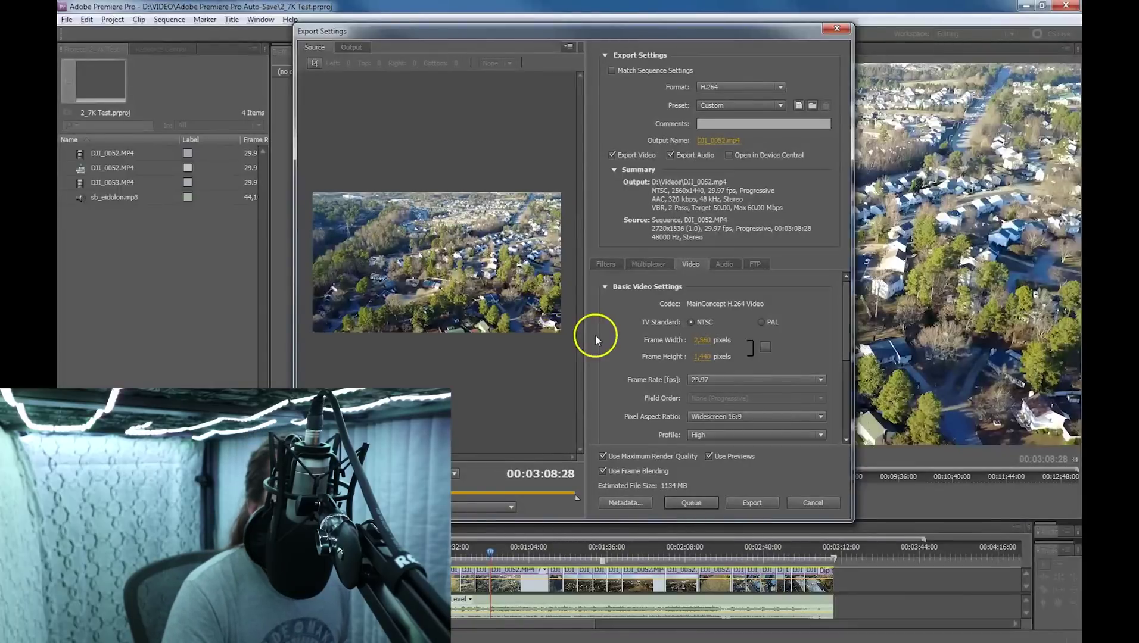
pyautogui.hotkey('alt', 'Tab')
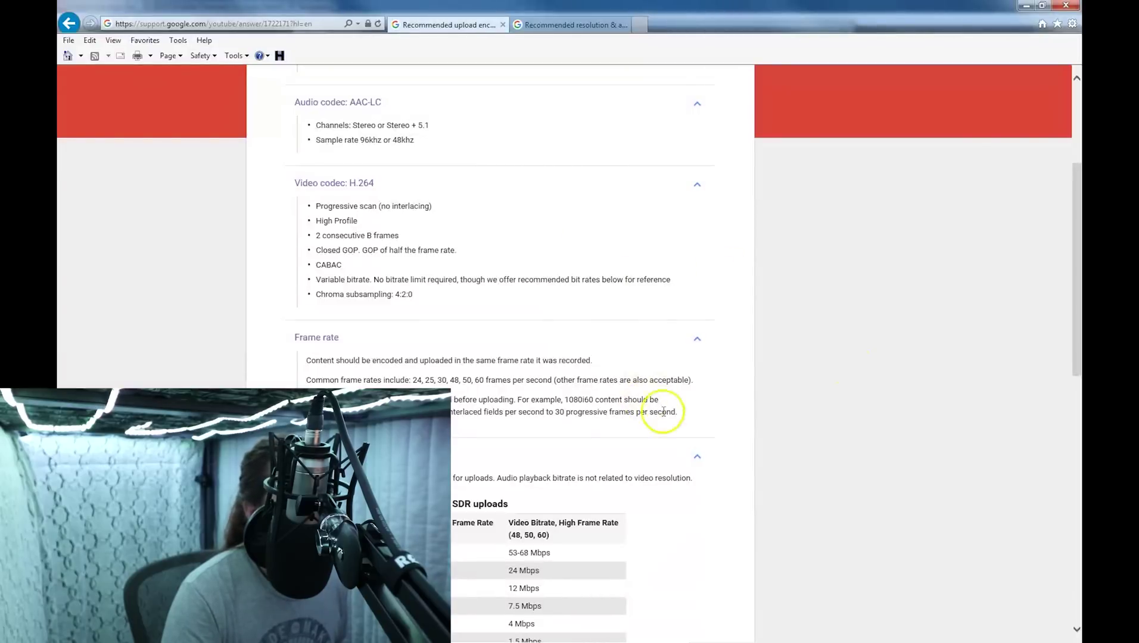
pyautogui.moveTo(1077, 288); pyautogui.dragTo(1078, 227)
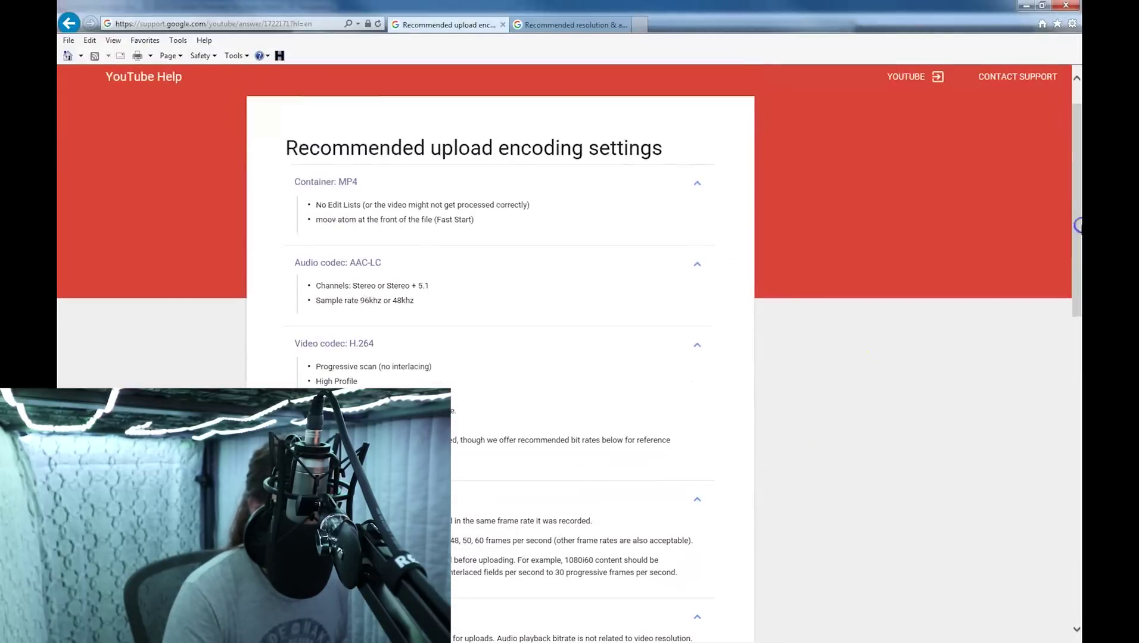
pyautogui.click(569, 20)
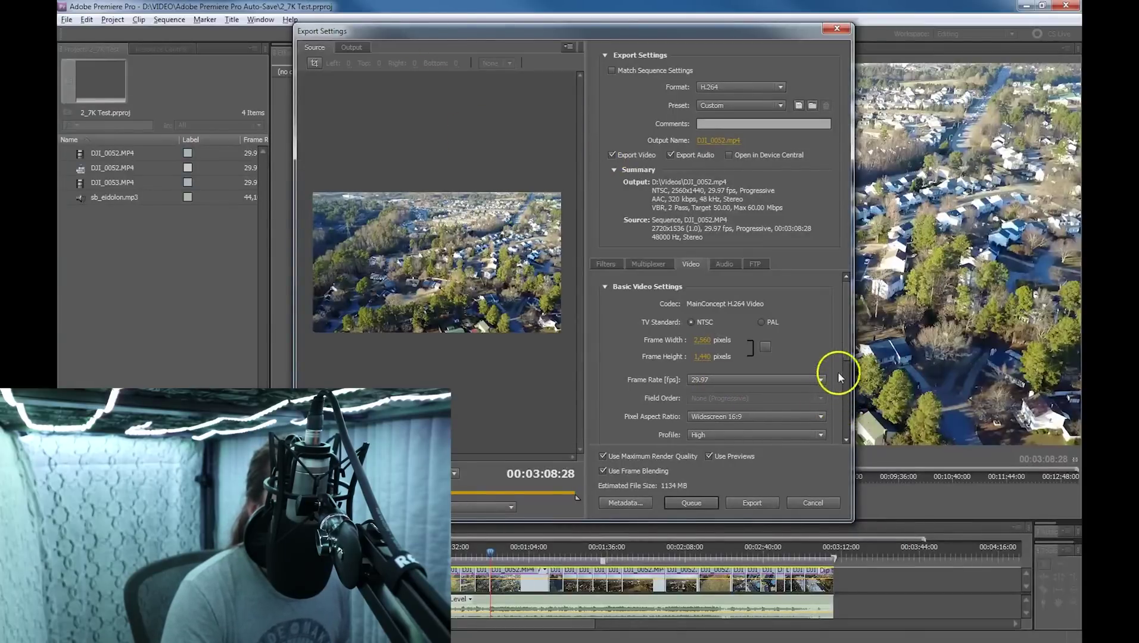
# Back in Premiere Pro's export settings, examine the available H.264 profile and level options without changing them.
pyautogui.moveTo(848, 357); pyautogui.dragTo(850, 392)
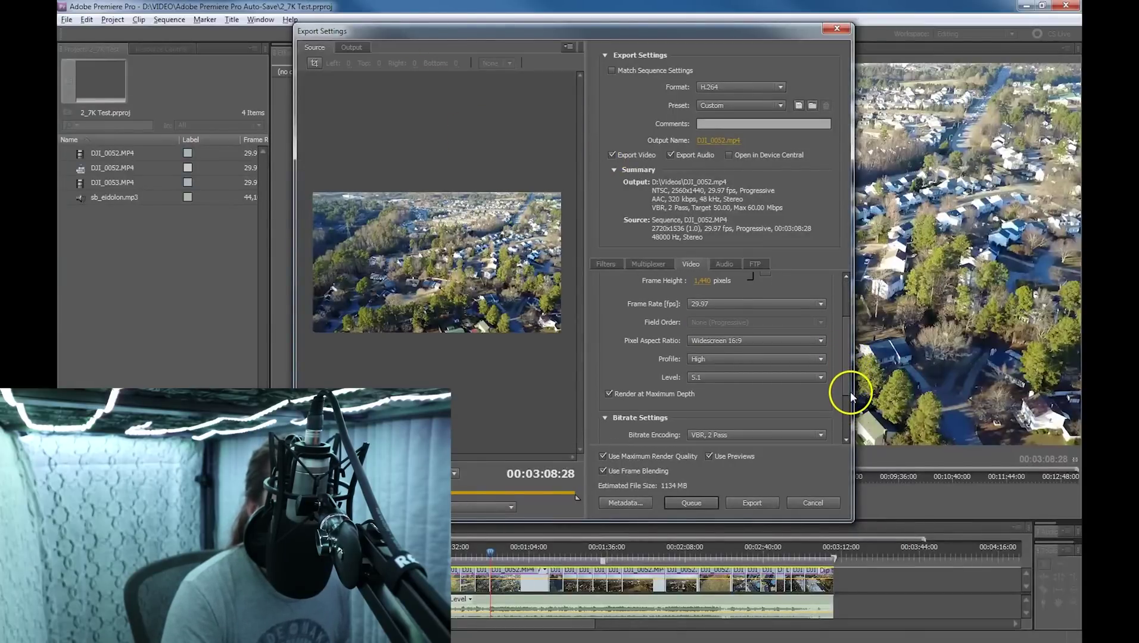
pyautogui.click(821, 361)
pyautogui.click(821, 360)
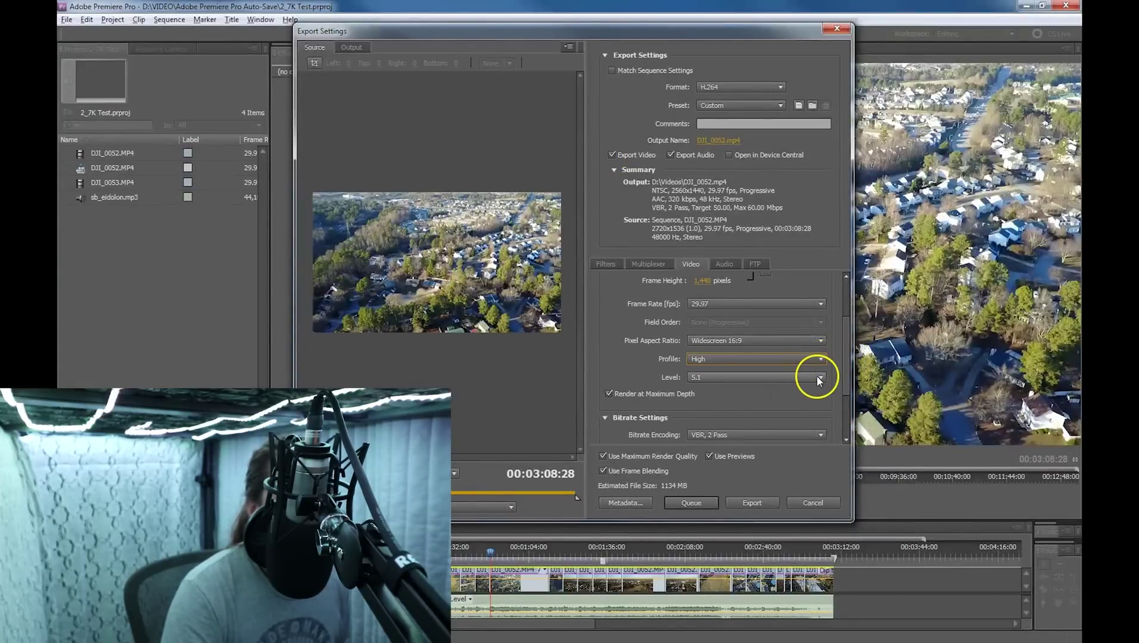
pyautogui.click(820, 379)
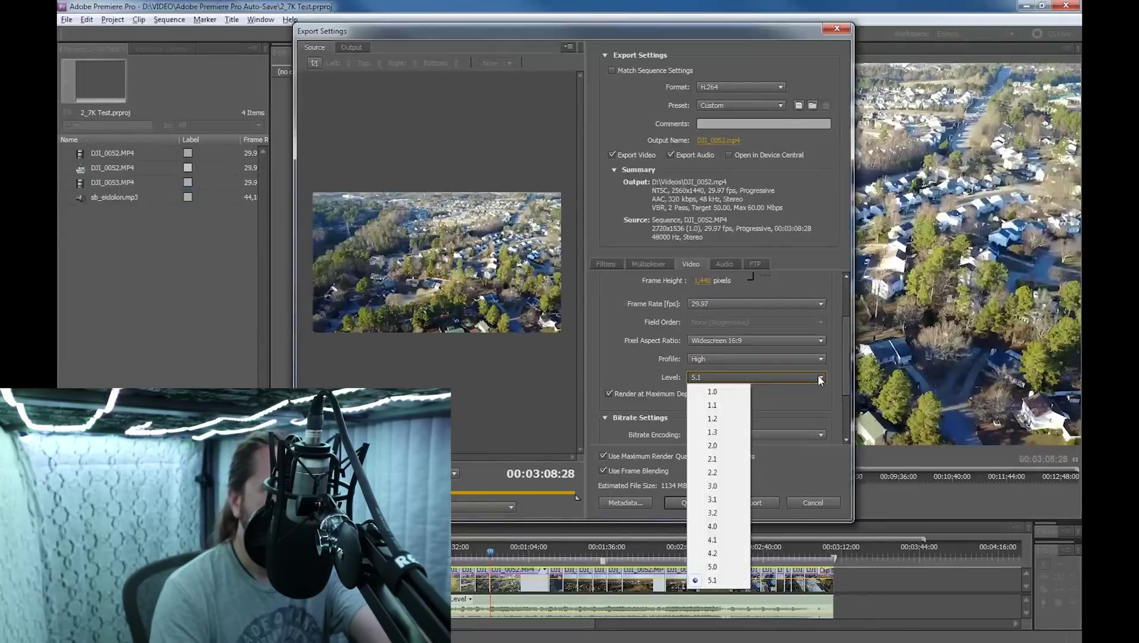
pyautogui.click(819, 220)
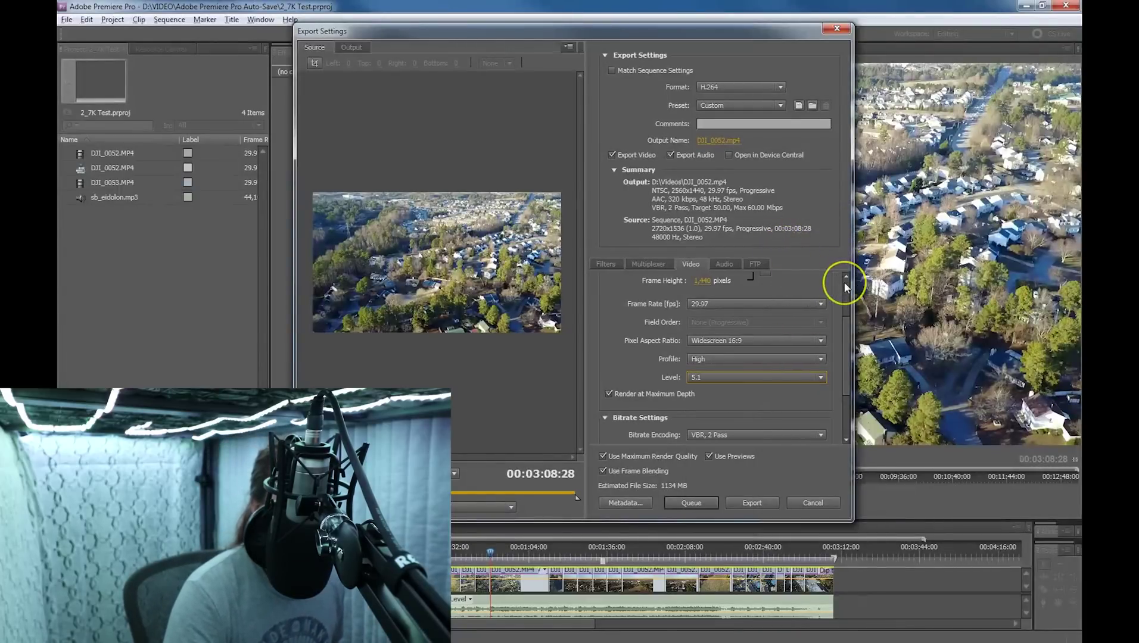
# Review the basic video settings and examine the bitrate encoding options, leaving the encoding as VBR, 2 Pass.
pyautogui.scroll(3, 845, 287)
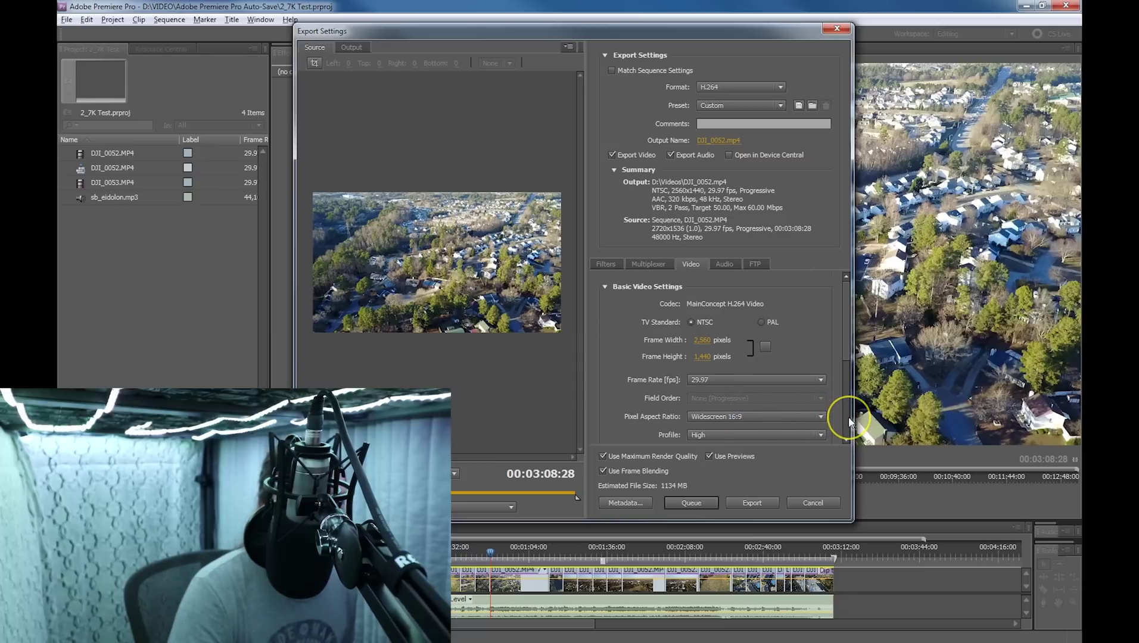
pyautogui.scroll(-3, 848, 416)
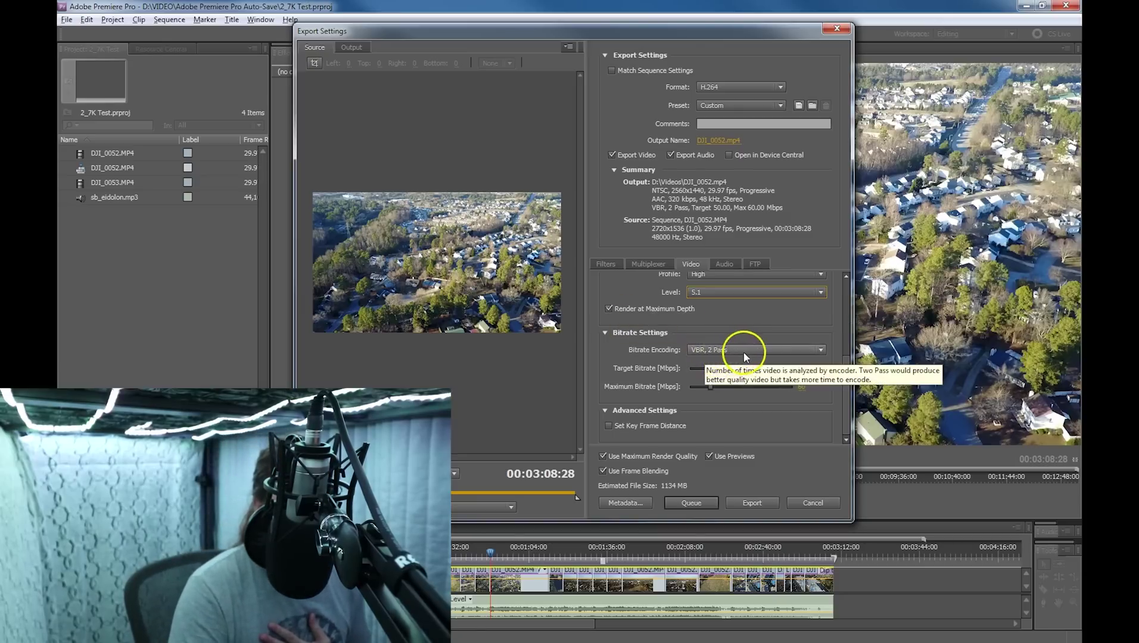
pyautogui.click(825, 351)
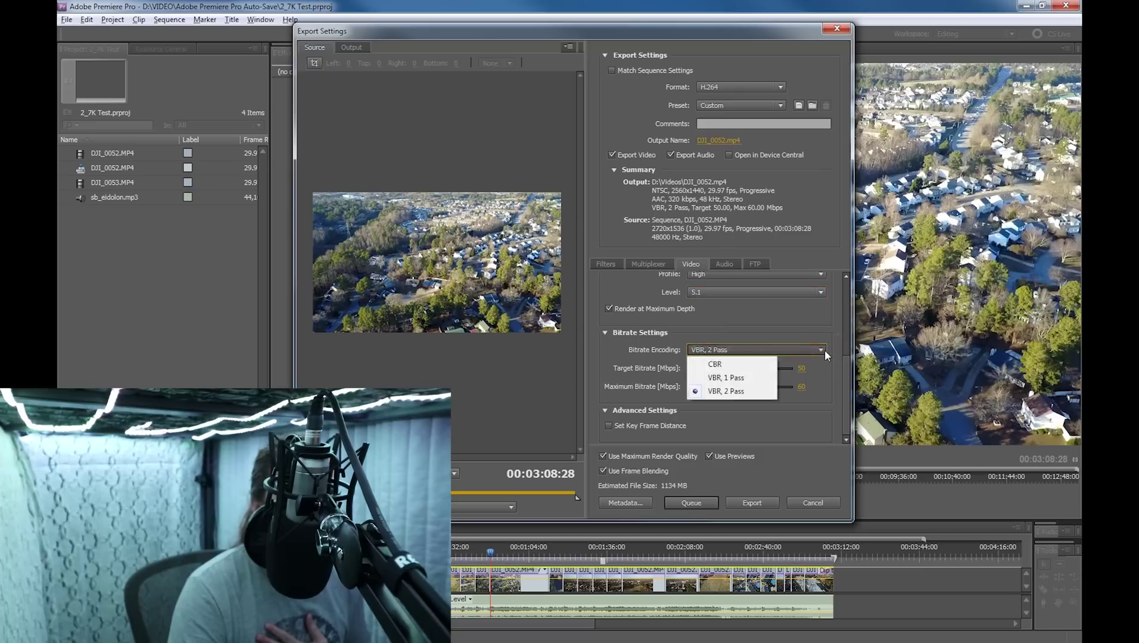
pyautogui.click(825, 350)
pyautogui.click(797, 399)
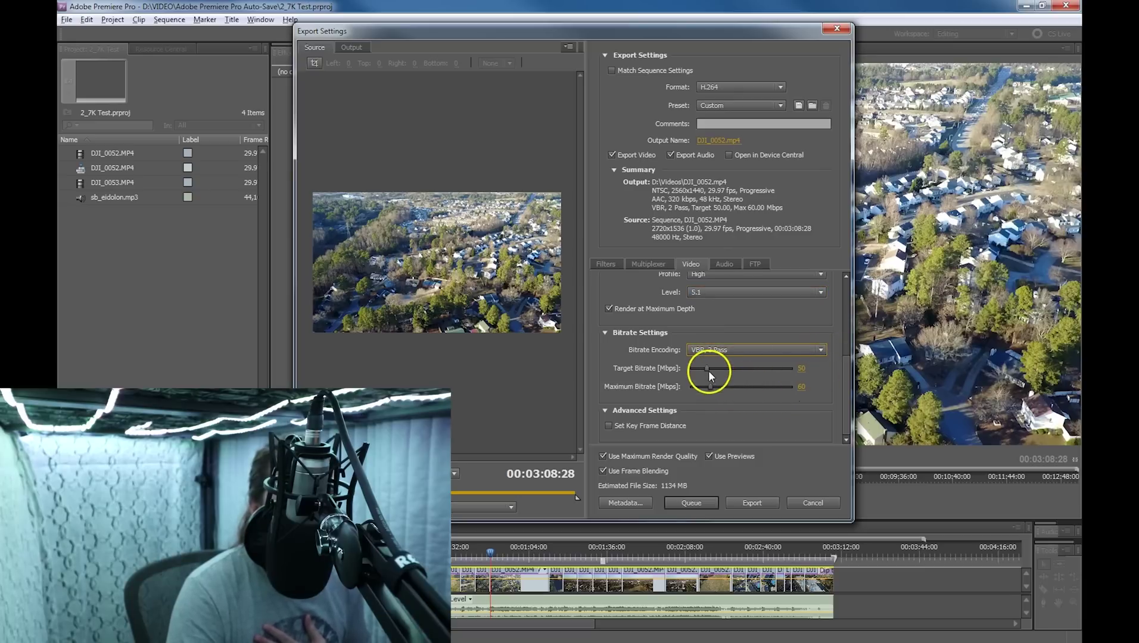
pyautogui.click(465, 460)
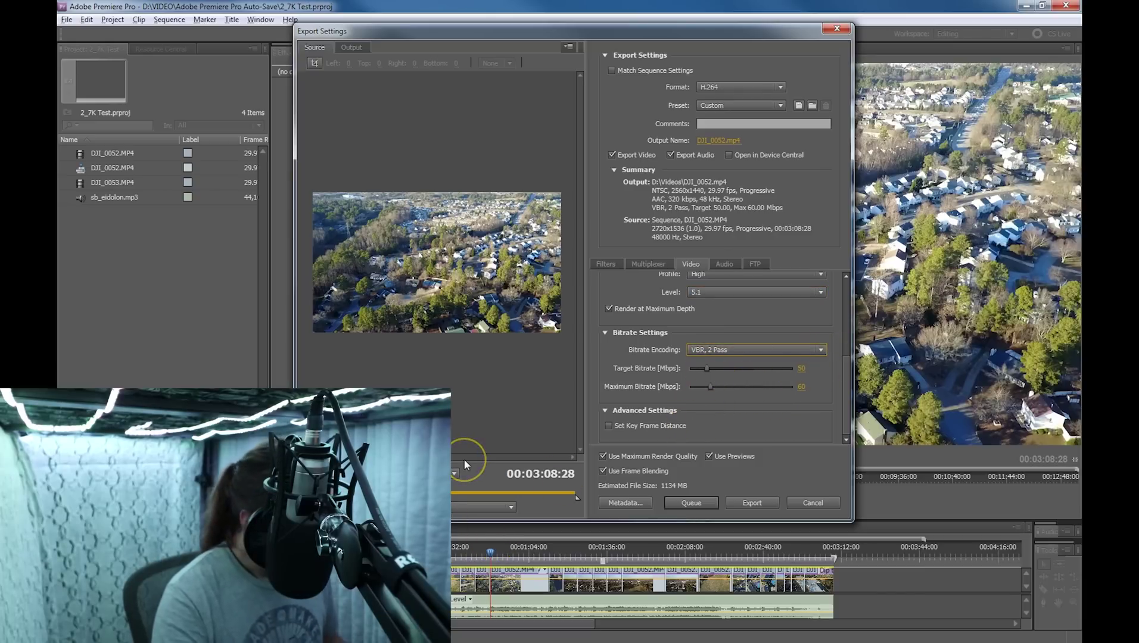
# Switch to the browser and look up YouTube's recommended video bitrates for SDR and HDR uploads on the encoding settings page.
pyautogui.hotkey('alt', 'Tab')
pyautogui.click(567, 275)
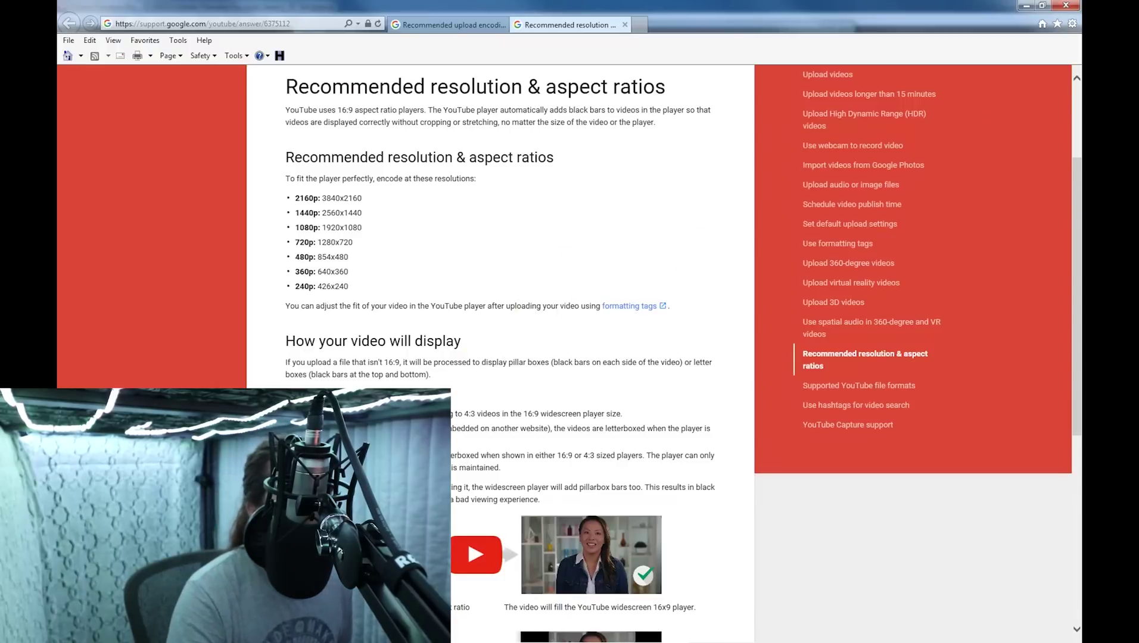
pyautogui.click(455, 24)
pyautogui.moveTo(1079, 245); pyautogui.dragTo(1043, 438)
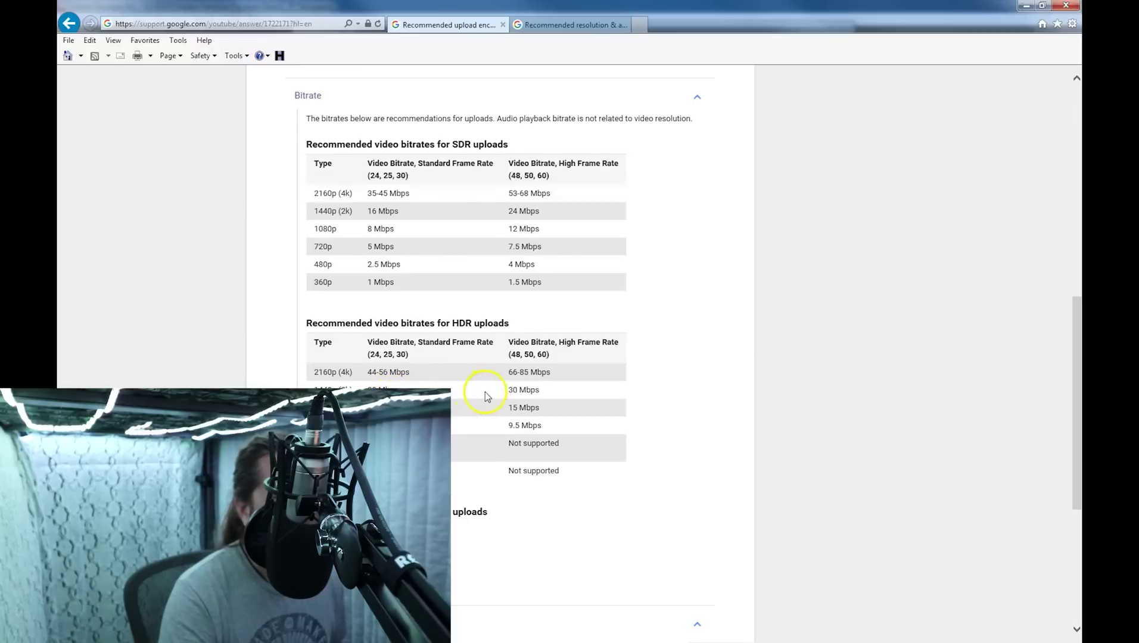
pyautogui.click(533, 392)
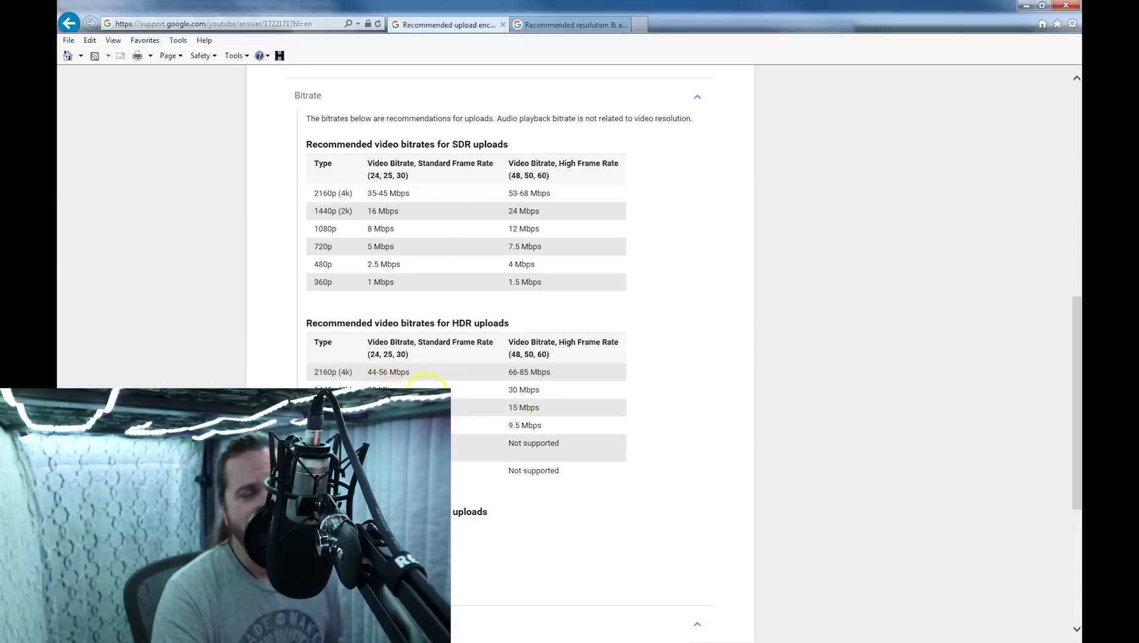
pyautogui.click(482, 399)
pyautogui.click(520, 402)
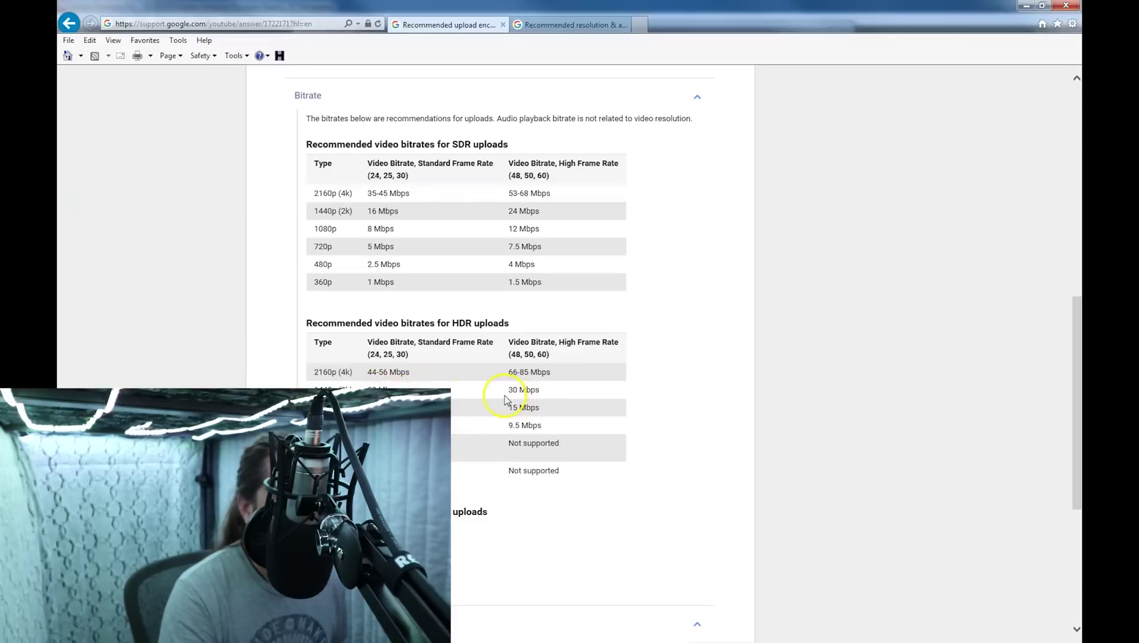
pyautogui.click(509, 400)
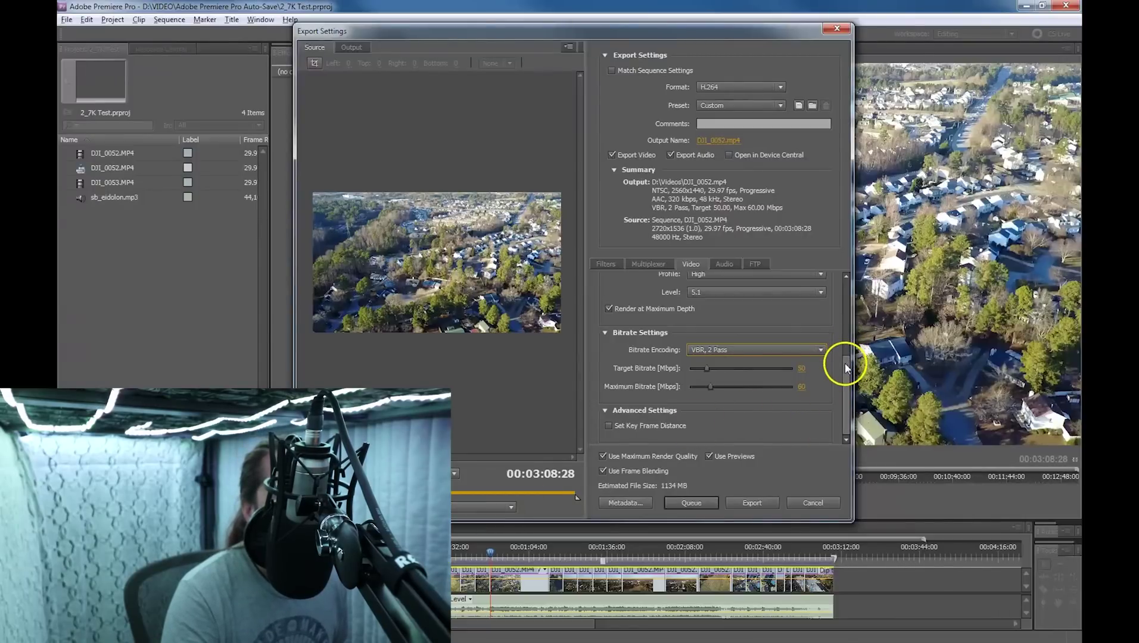
# Compare Premiere Pro's audio export settings with YouTube's recommended audio codec, channels and sample rate in the browser.
pyautogui.click(723, 264)
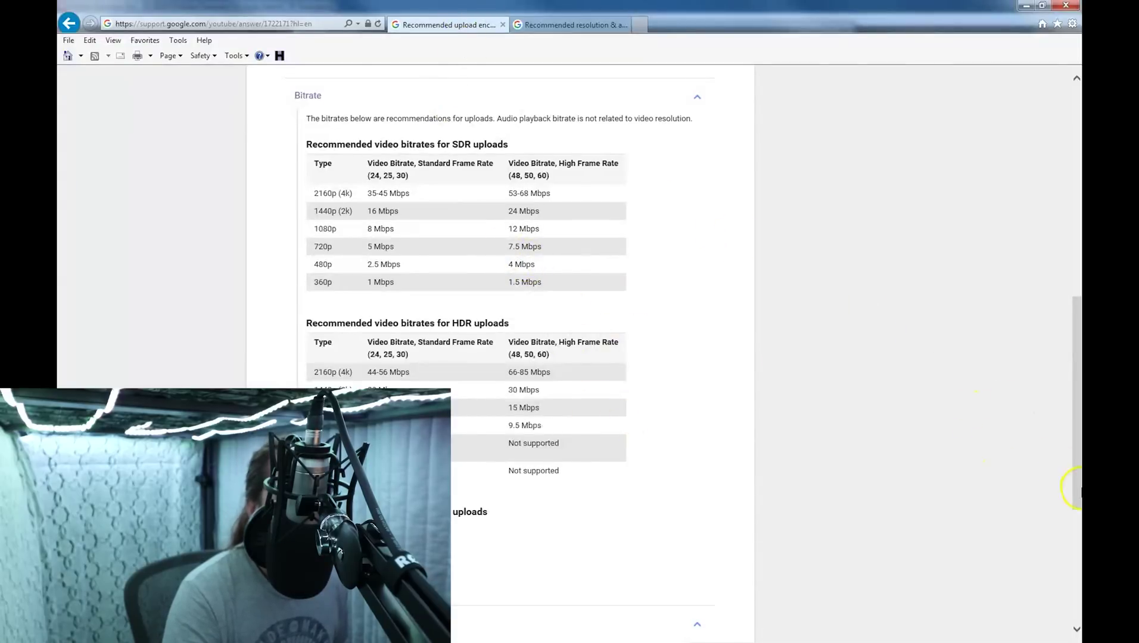
pyautogui.moveTo(1078, 502); pyautogui.dragTo(1078, 329)
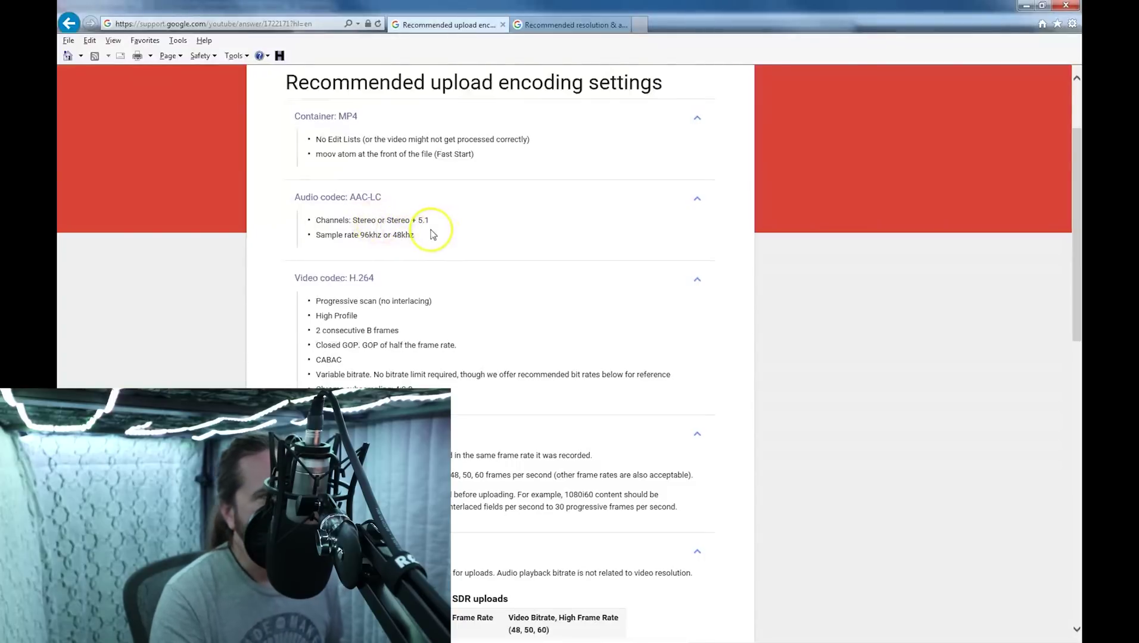
pyautogui.hotkey('alt', 'Tab')
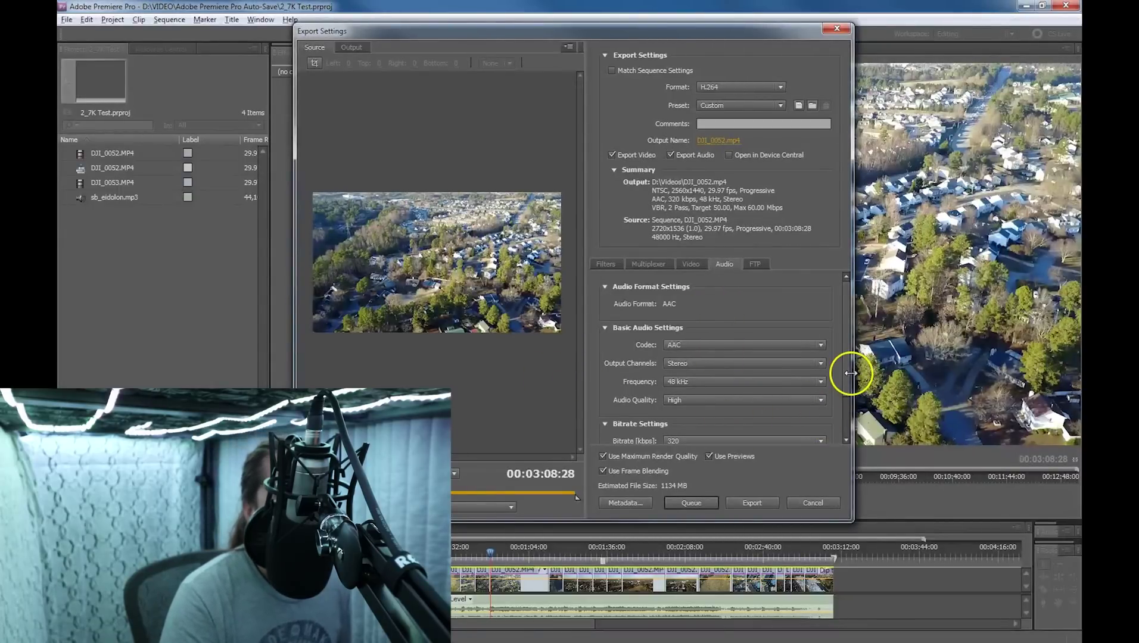
pyautogui.scroll(-2, 846, 388)
pyautogui.scroll(-2, 846, 388)
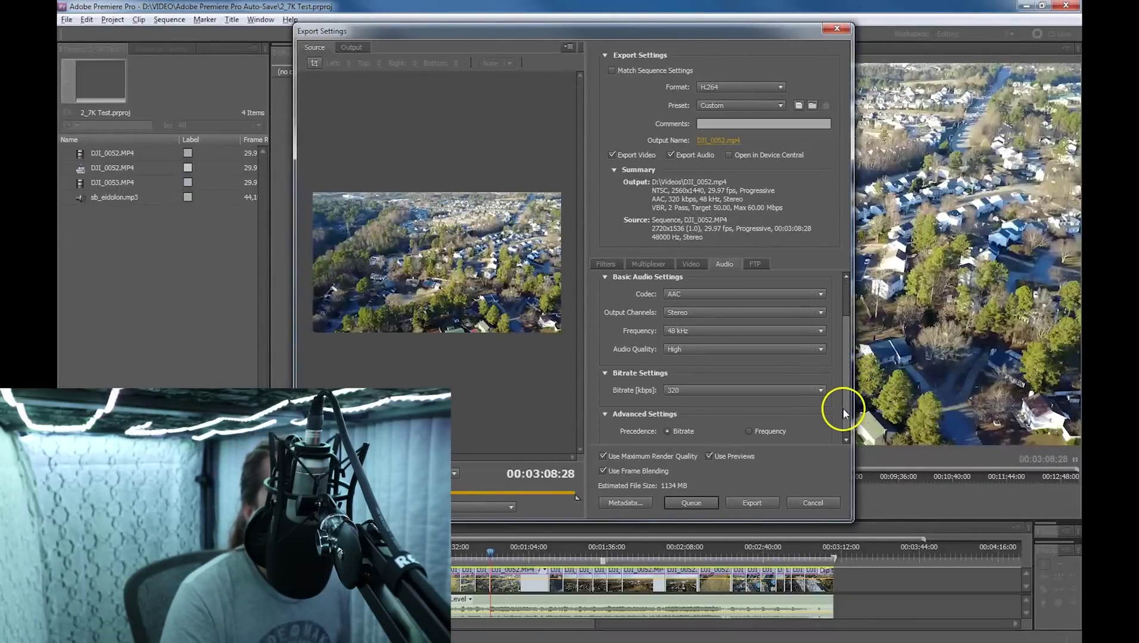
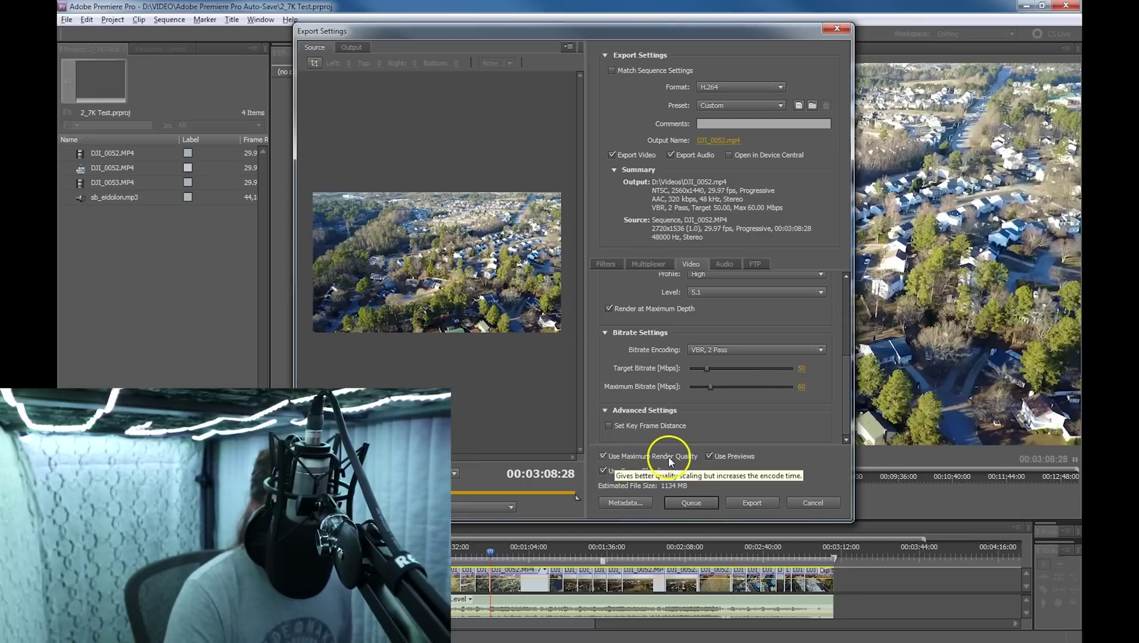
# Lower the export's target bitrate to 35.67 Mbps and switch to the browser to recheck YouTube's recommended bitrates.
pyautogui.click(708, 456)
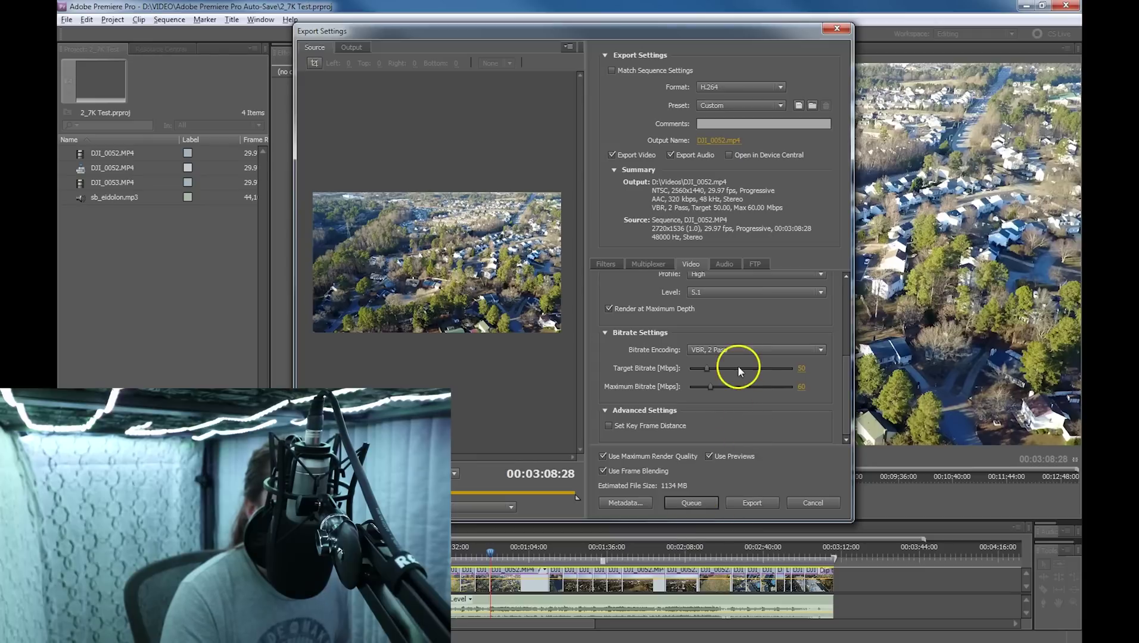
pyautogui.moveTo(702, 372); pyautogui.dragTo(702, 368)
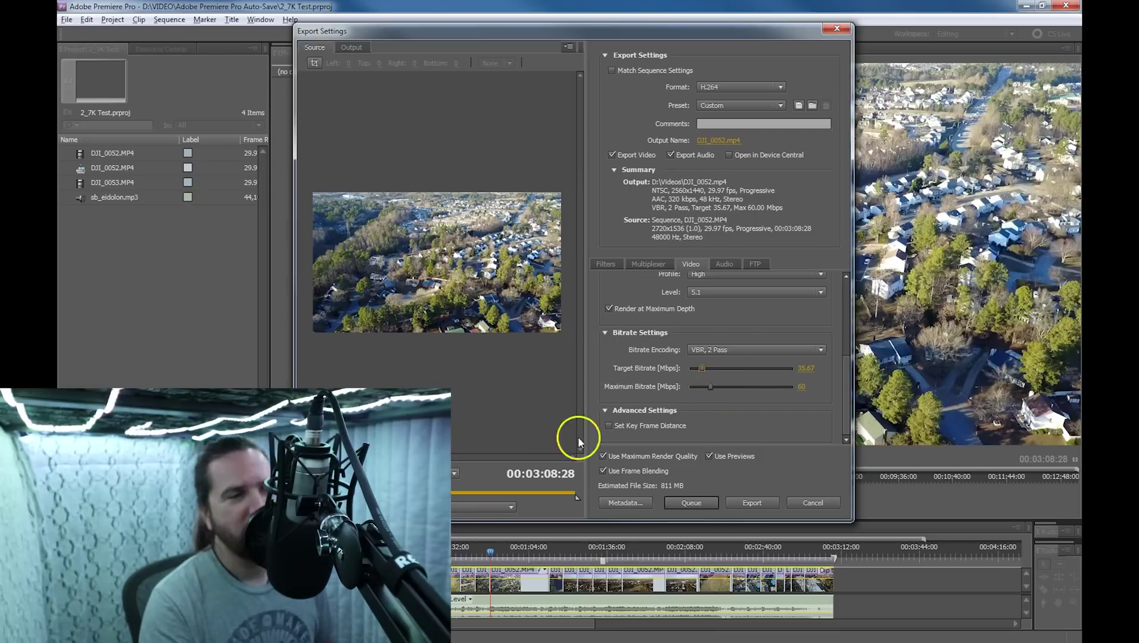
pyautogui.hotkey('alt', 'Tab')
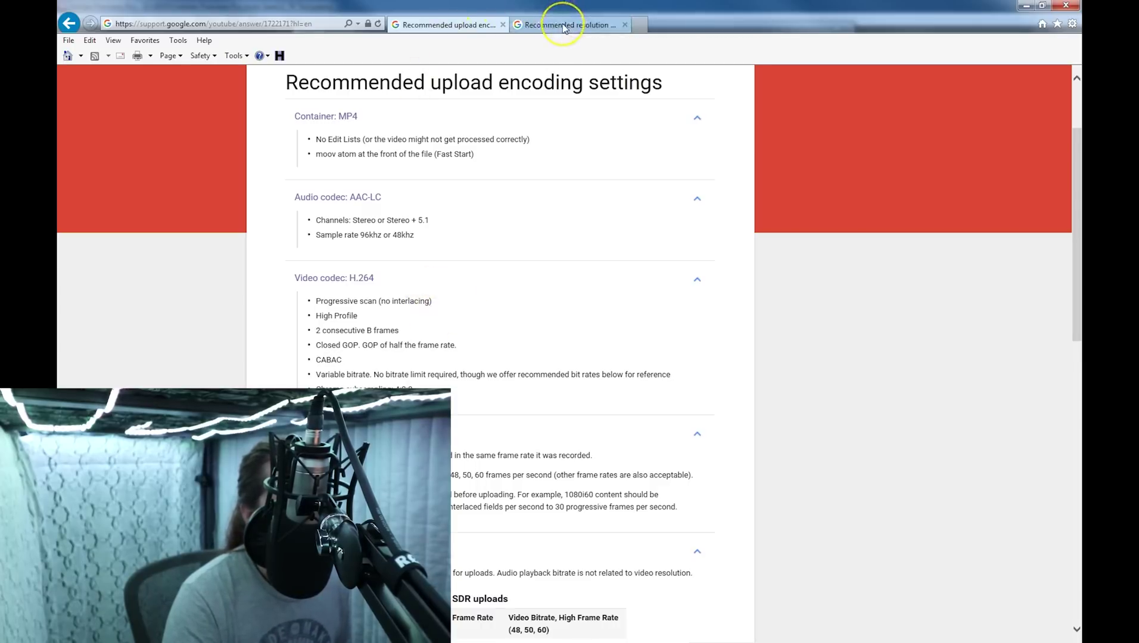
pyautogui.click(1079, 573)
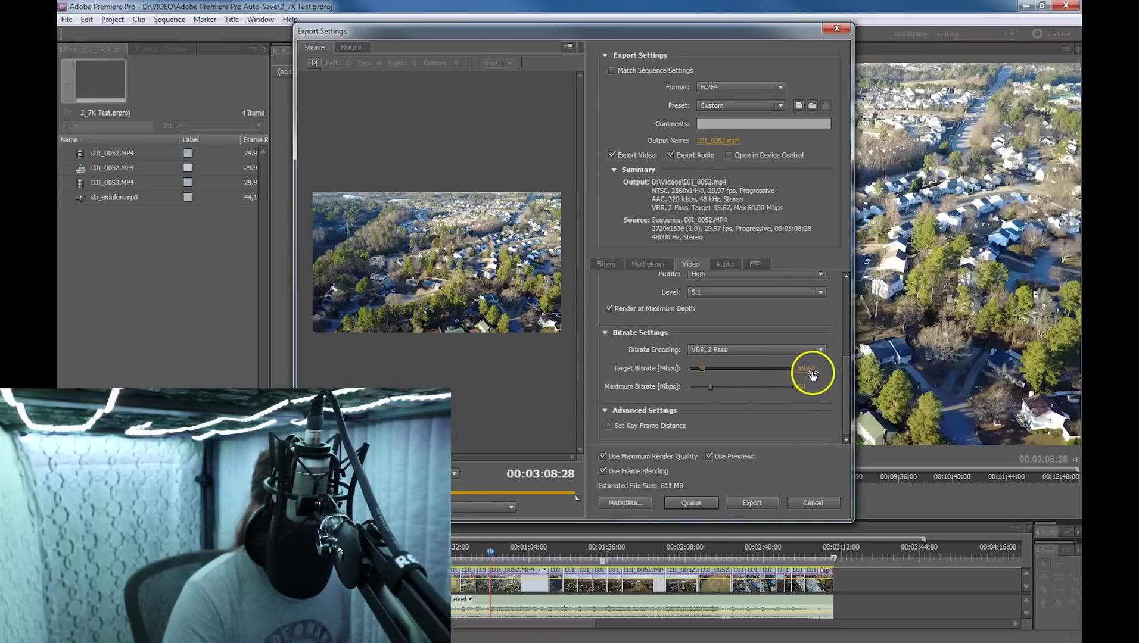
# Back in Premiere Pro's video export settings, set the target bitrate to 30 Mbps and the maximum bitrate to 40 Mbps.
pyautogui.click(811, 371)
pyautogui.write('30')
pyautogui.click(813, 410)
pyautogui.click(800, 387)
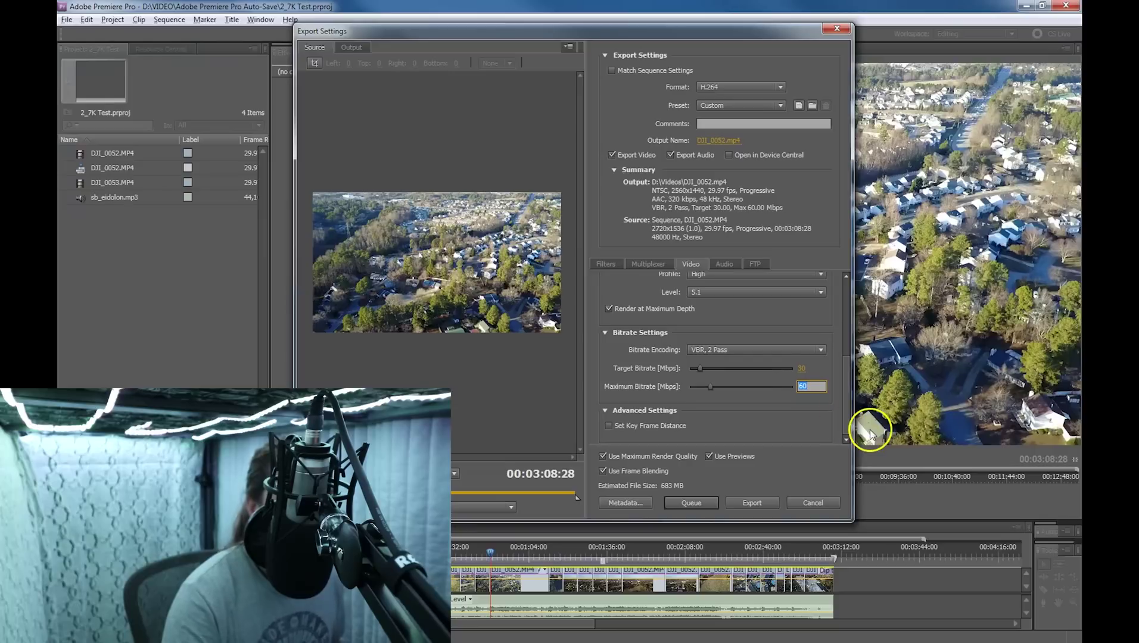
pyautogui.write('40')
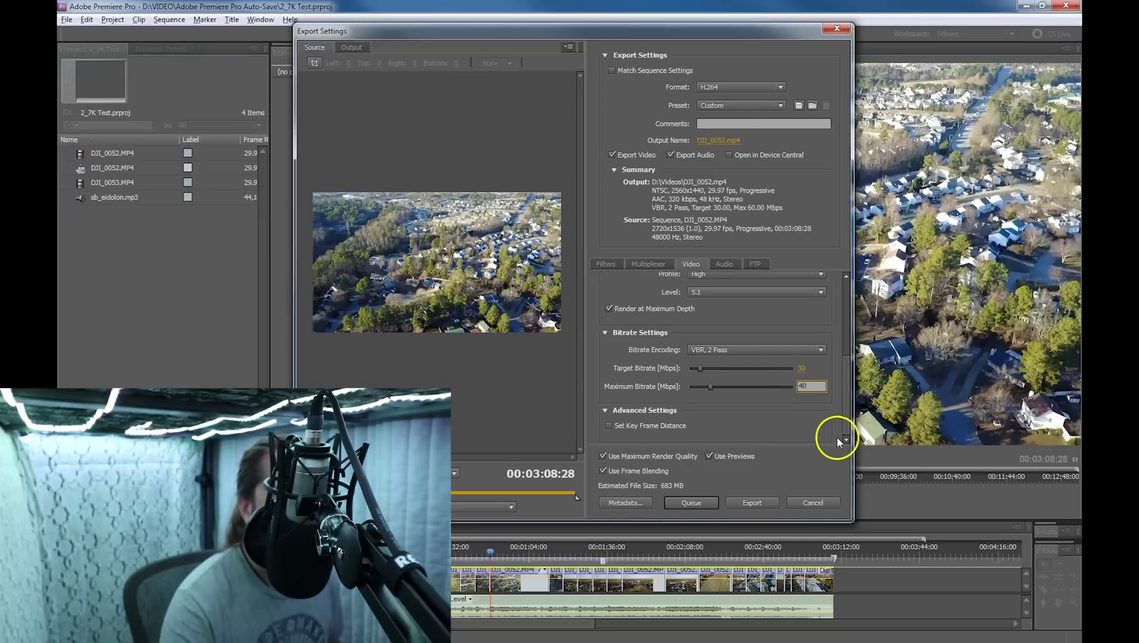
pyautogui.click(813, 419)
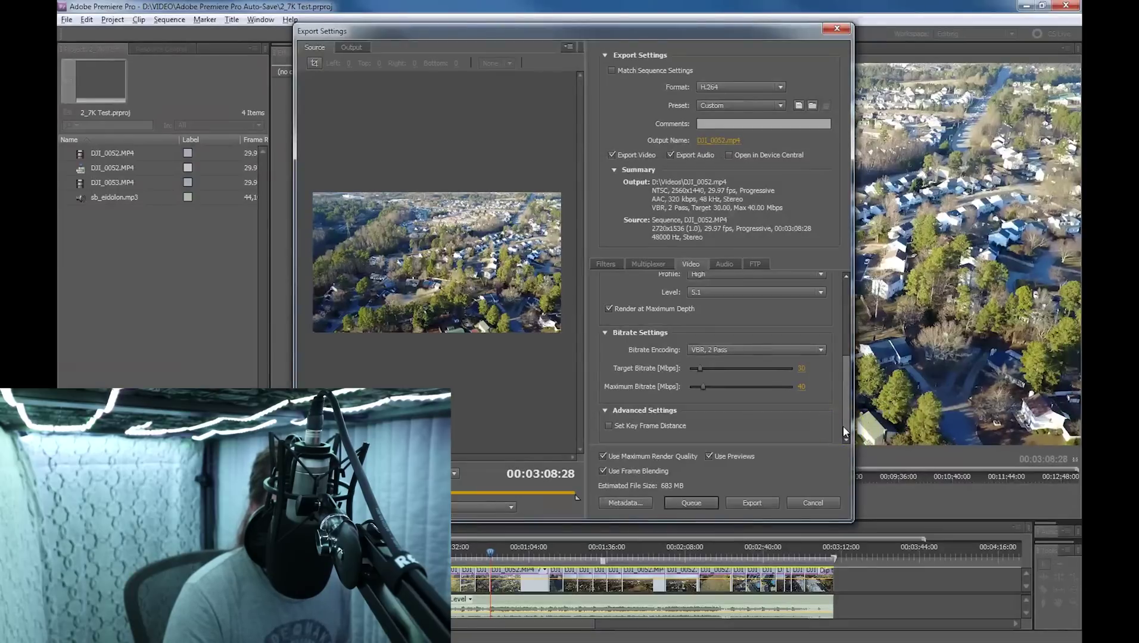
# Review the basic video, bitrate and render quality settings of the export, and collapse the Advanced Settings section.
pyautogui.moveTo(844, 430); pyautogui.dragTo(852, 338)
pyautogui.scroll(-1, 855, 356)
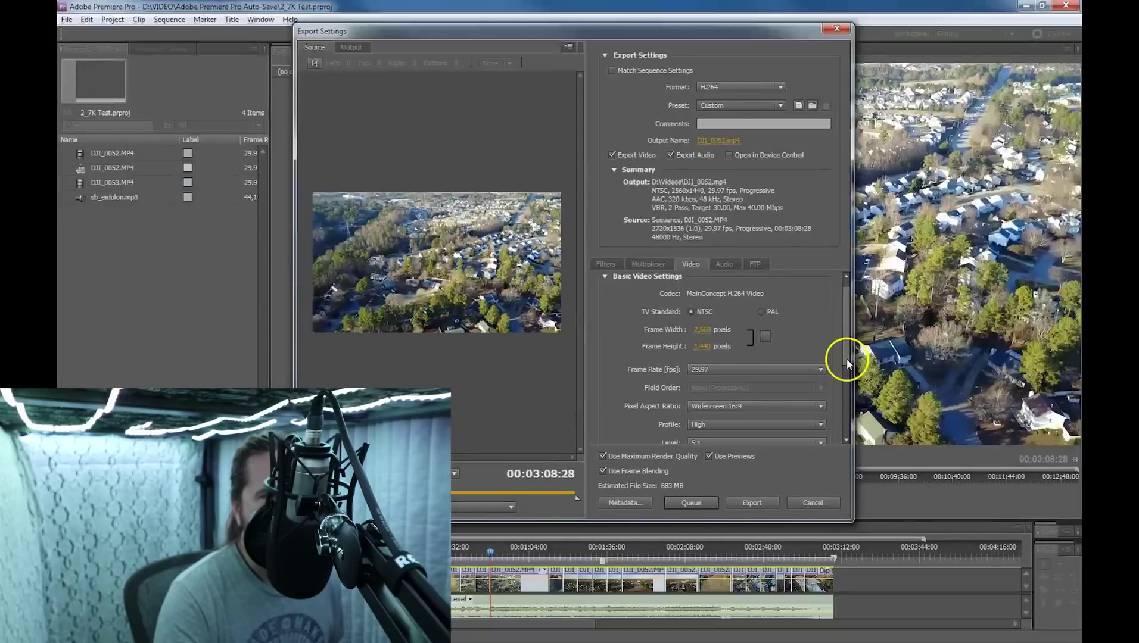
pyautogui.moveTo(847, 362); pyautogui.dragTo(814, 415)
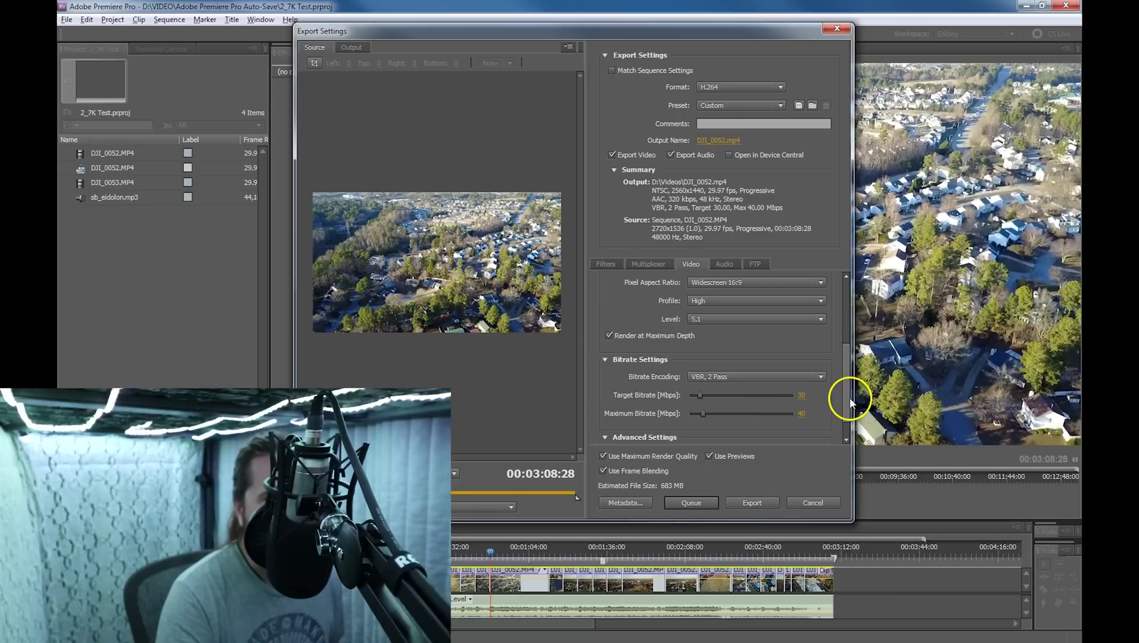
pyautogui.scroll(-2, 849, 399)
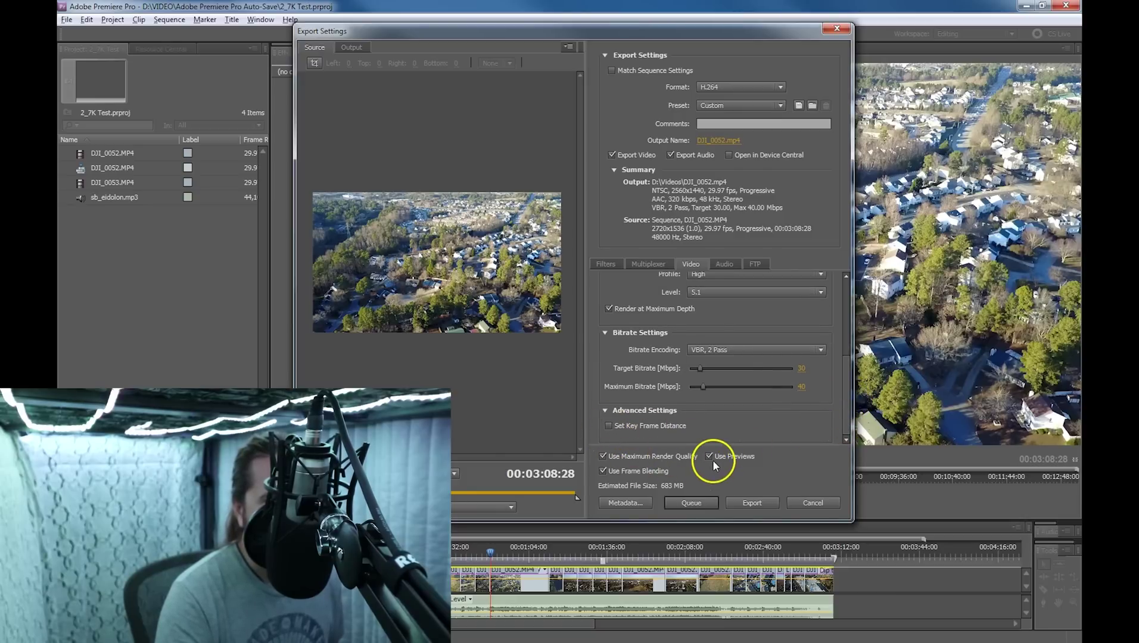
pyautogui.click(605, 410)
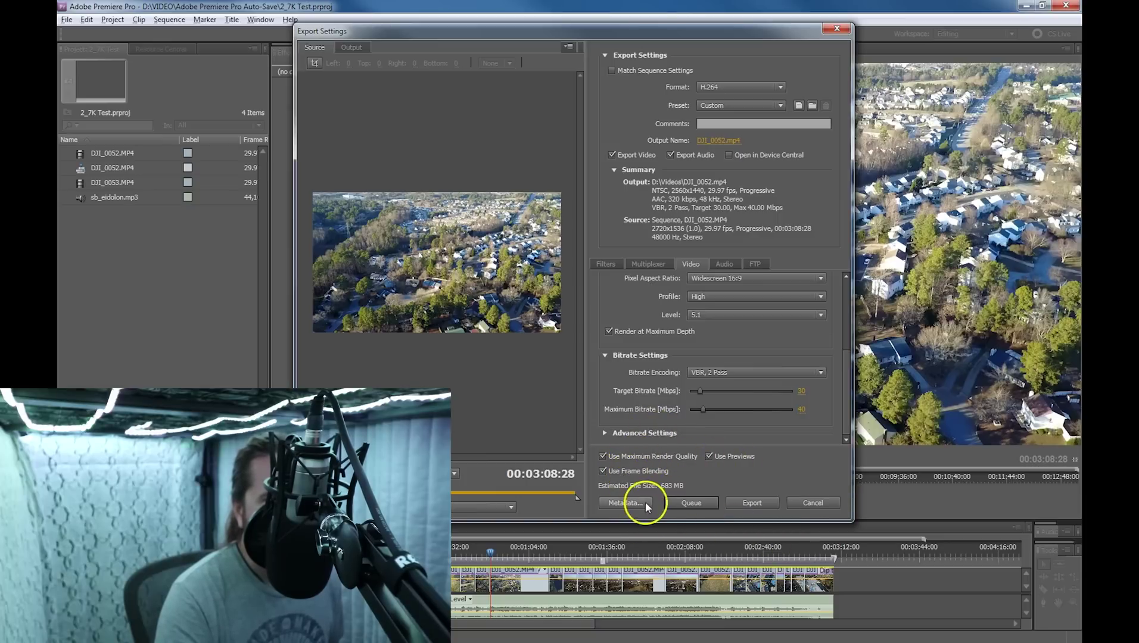
pyautogui.click(760, 506)
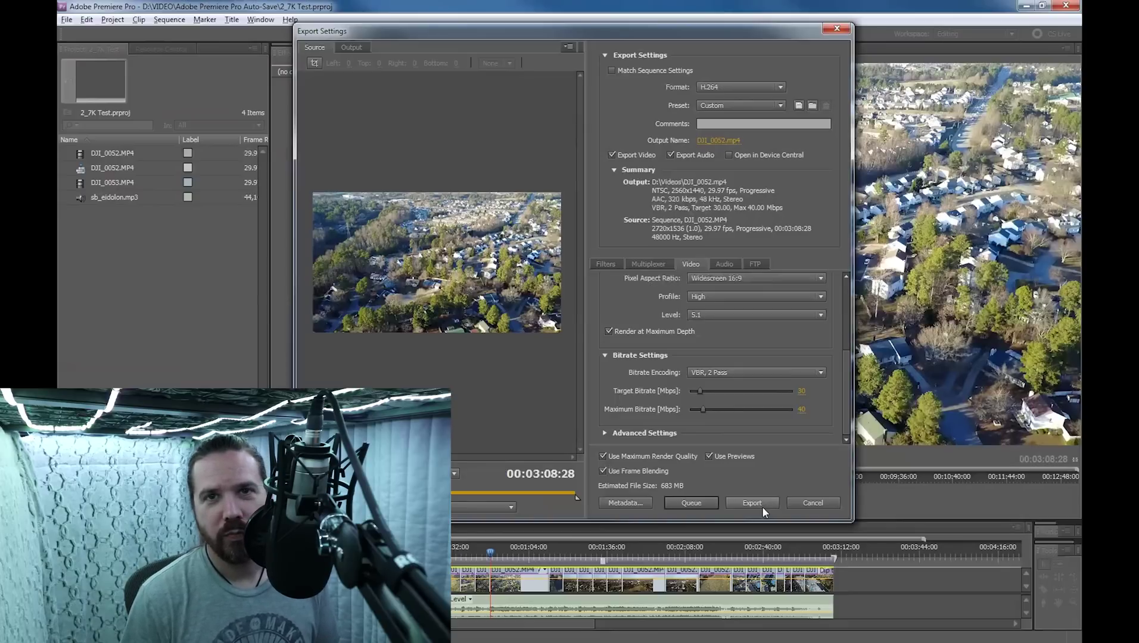
# Switch to the browser, recheck YouTube's recommended container, audio codec and video codec settings, and return to Premiere Pro.
pyautogui.click(761, 506)
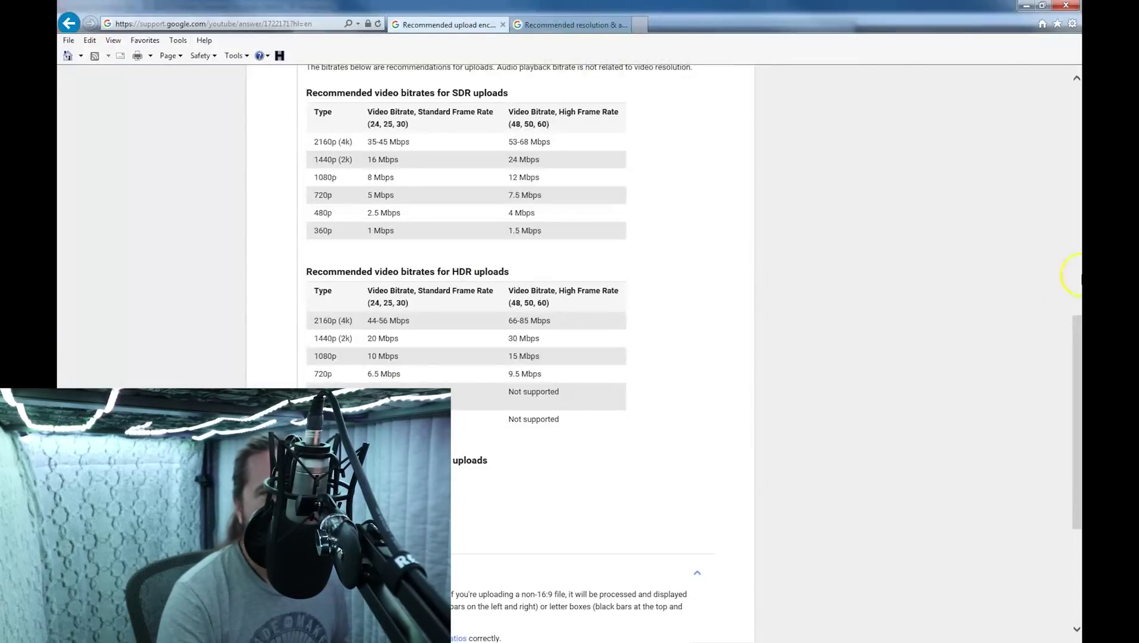
pyautogui.click(1076, 234)
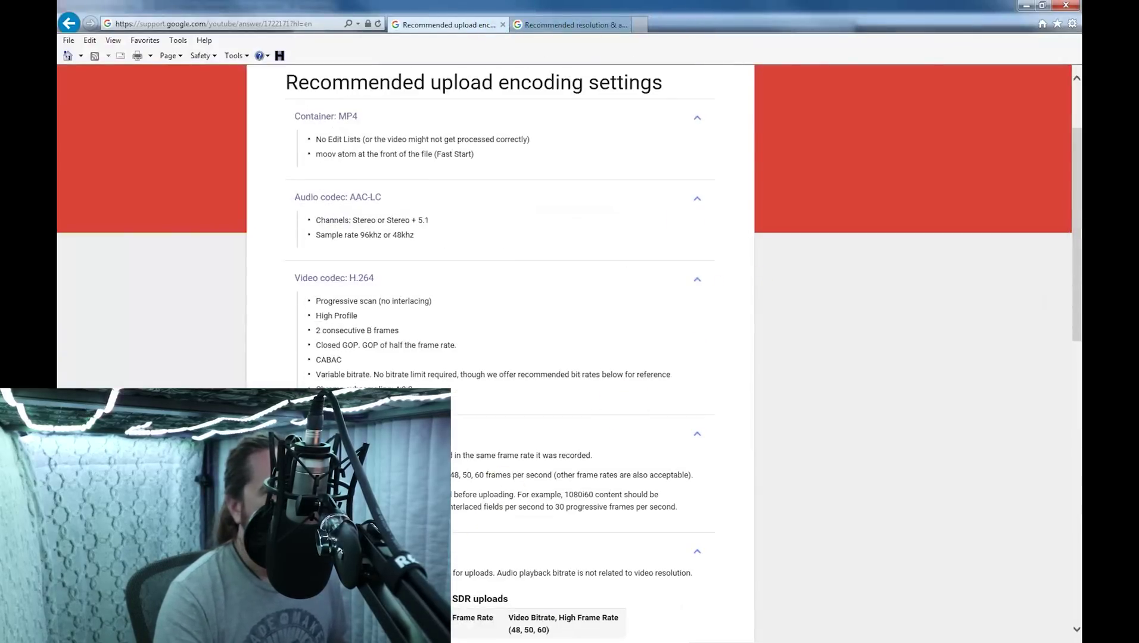
pyautogui.hotkey('alt', 'Tab')
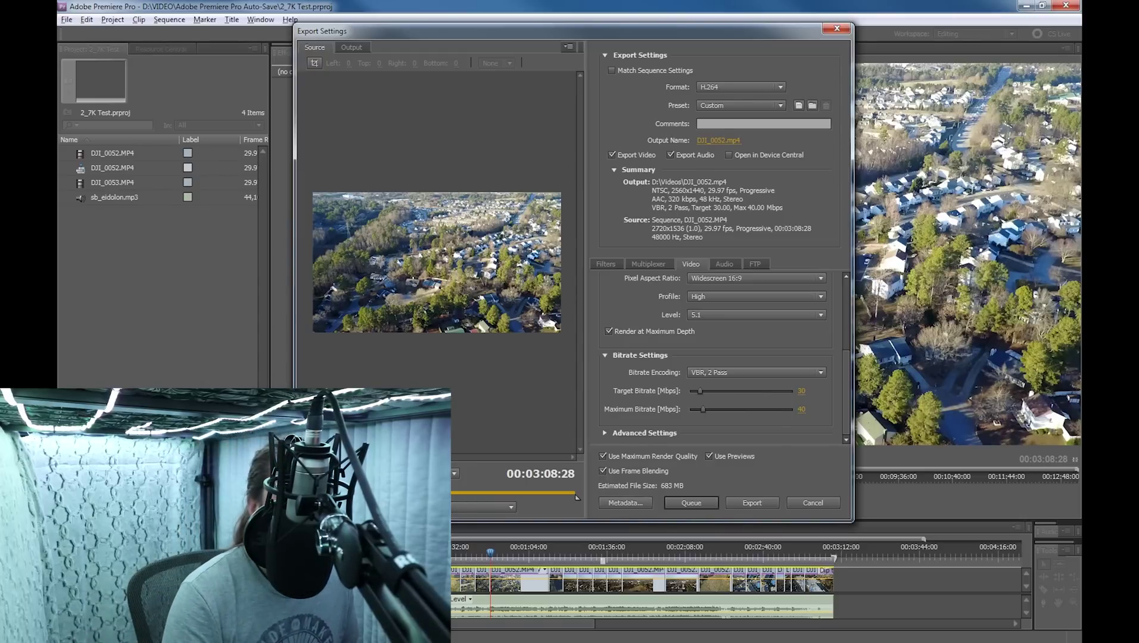
# Cancel the export dialog and play the drone sequence from slightly past the two-minute mark.
pyautogui.click(806, 502)
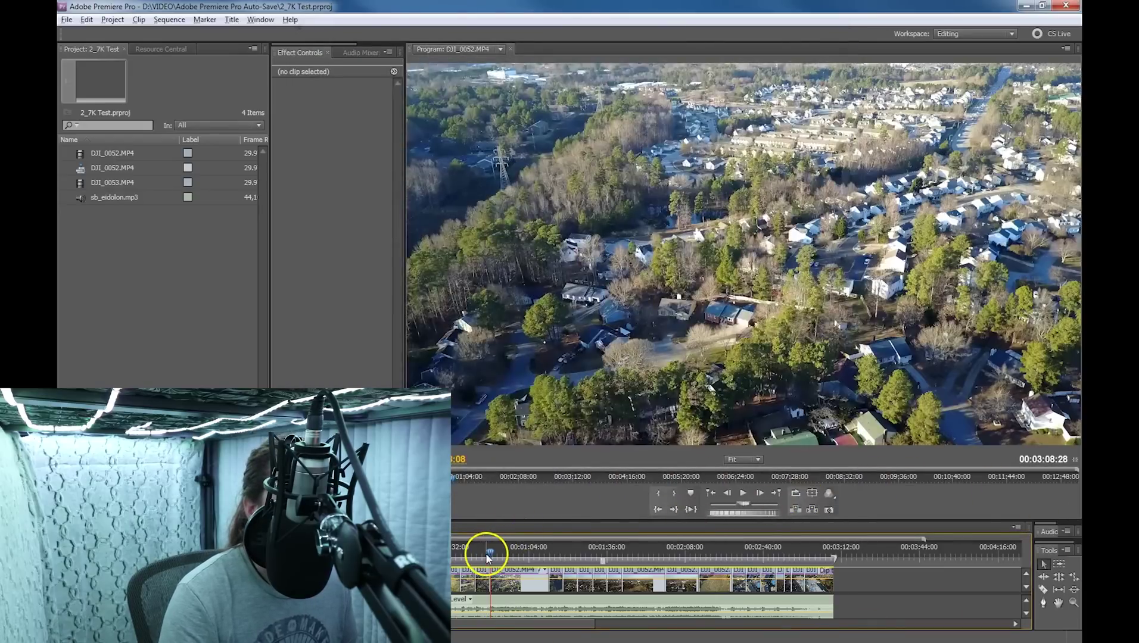
pyautogui.moveTo(490, 554); pyautogui.dragTo(680, 564)
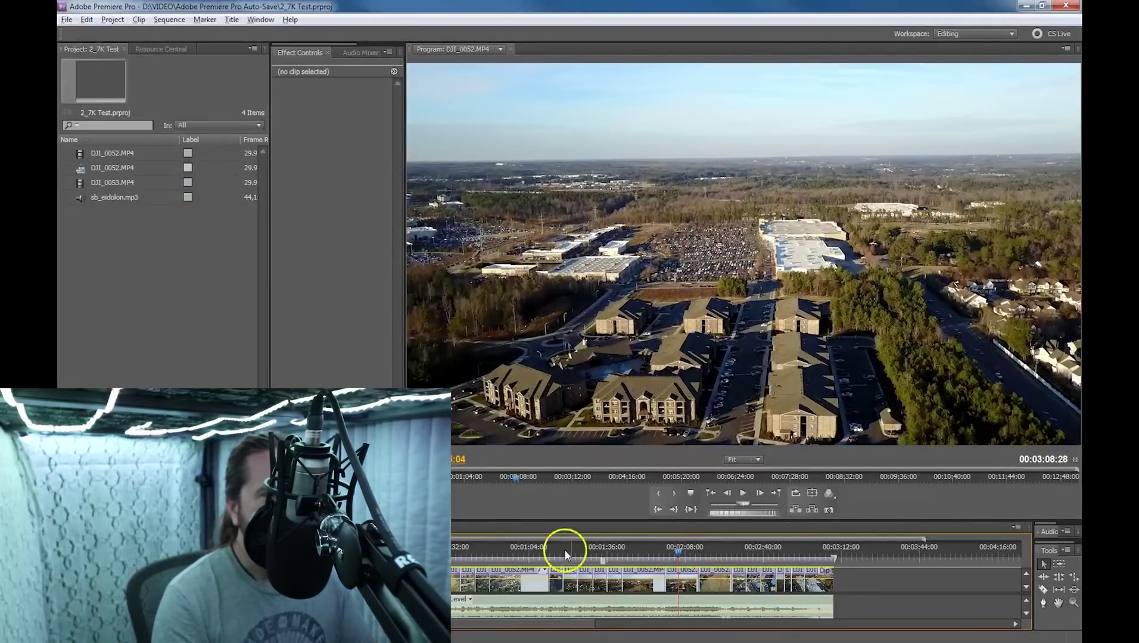
pyautogui.click(743, 493)
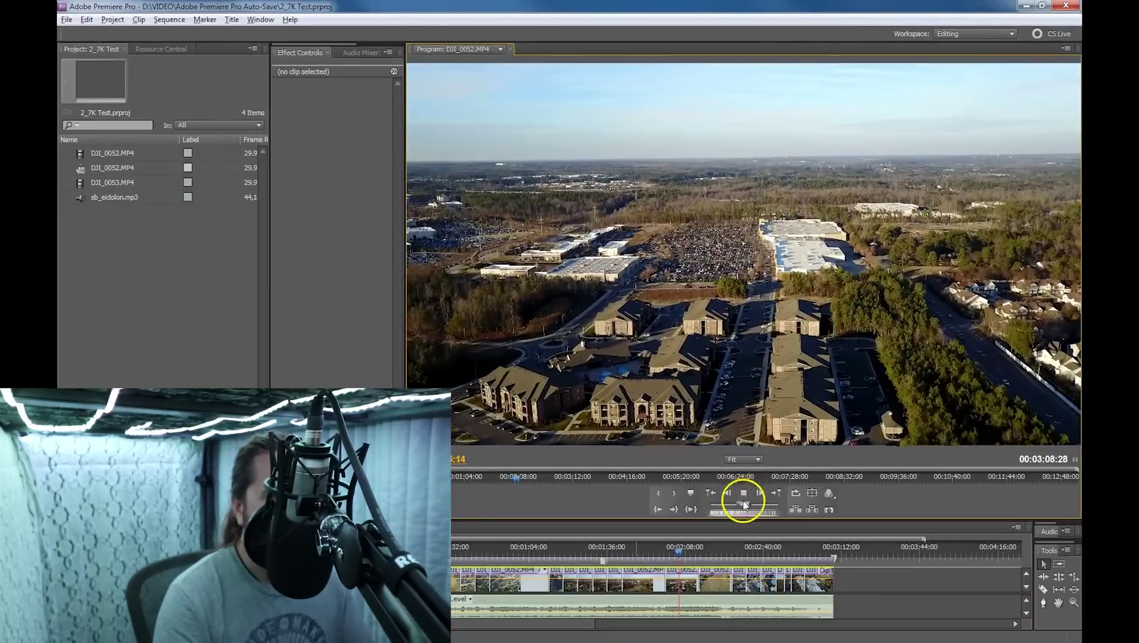
pyautogui.moveTo(761, 507); pyautogui.dragTo(768, 508)
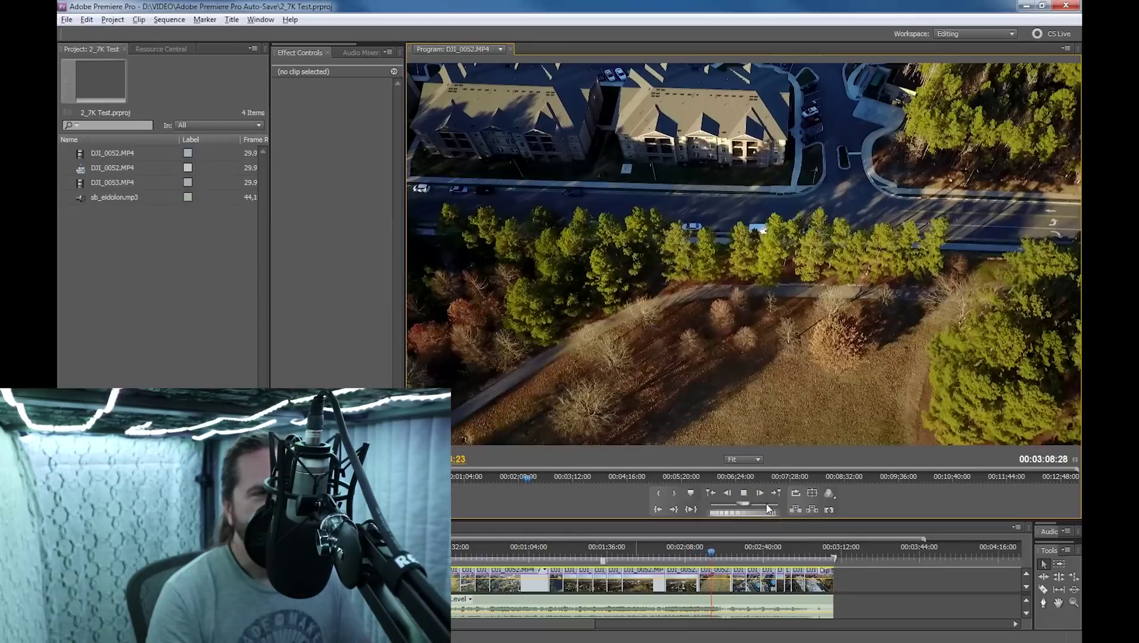